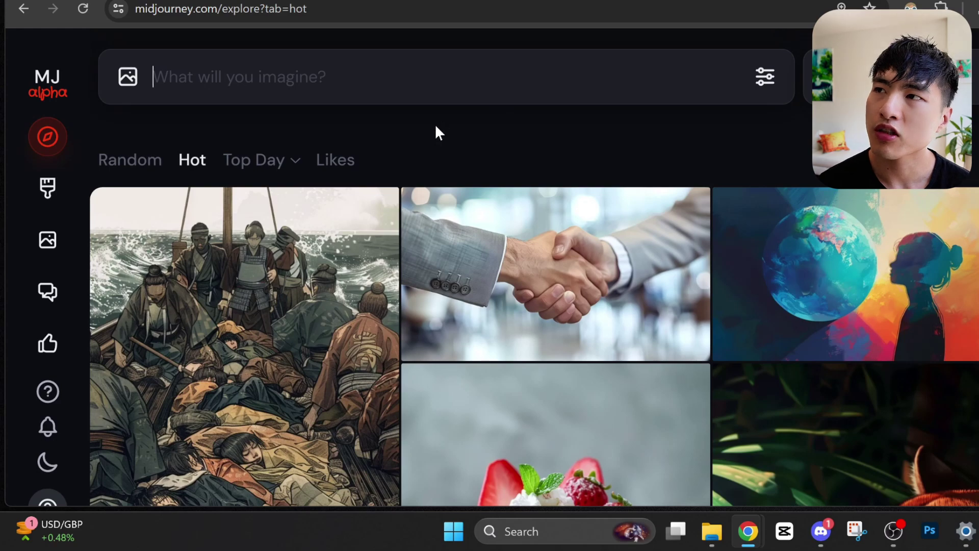
# Submit the prompt 'A cute panda illustration for a' children's book, Jon Klassen style, desaturated airy pastel colours
pyautogui.scroll(-5, 393, 148)
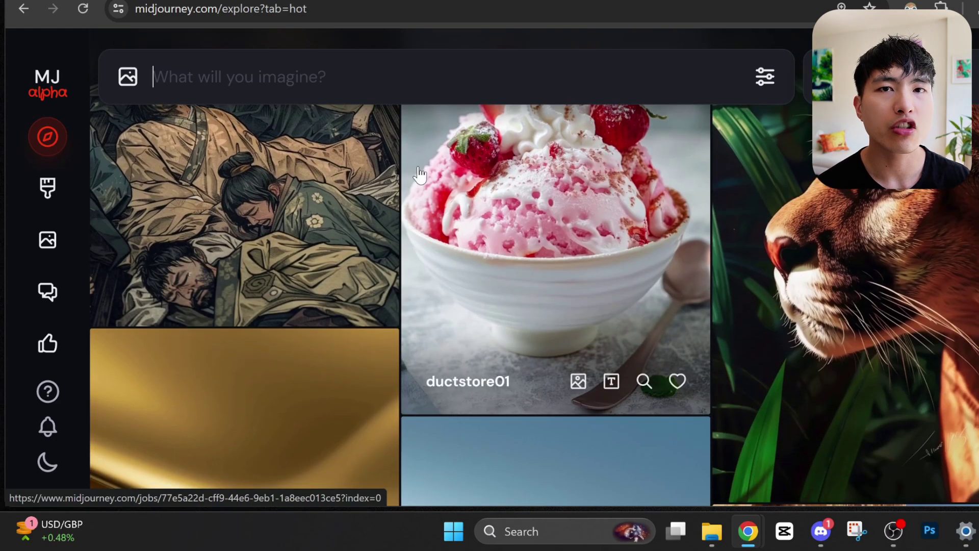
pyautogui.scroll(-5, 419, 174)
pyautogui.scroll(-10, 418, 173)
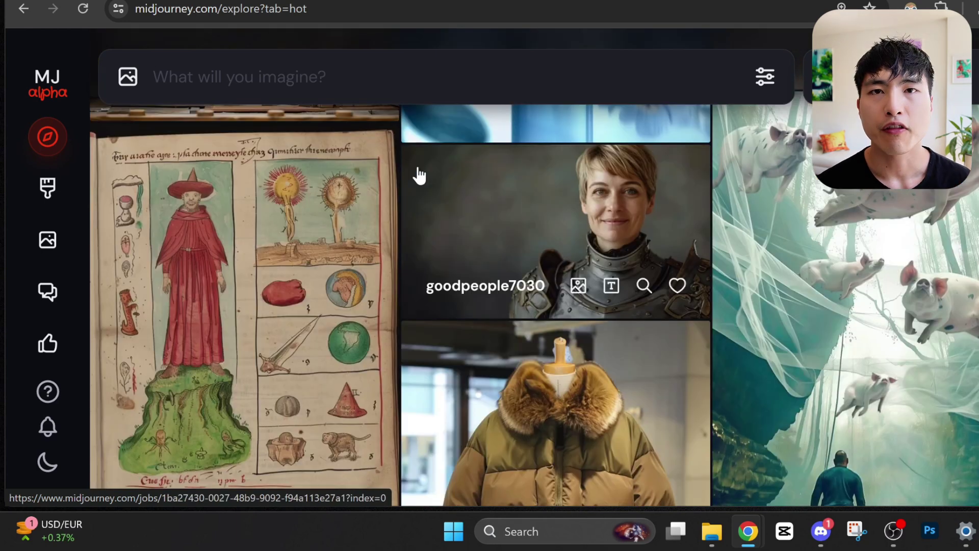
pyautogui.click(52, 204)
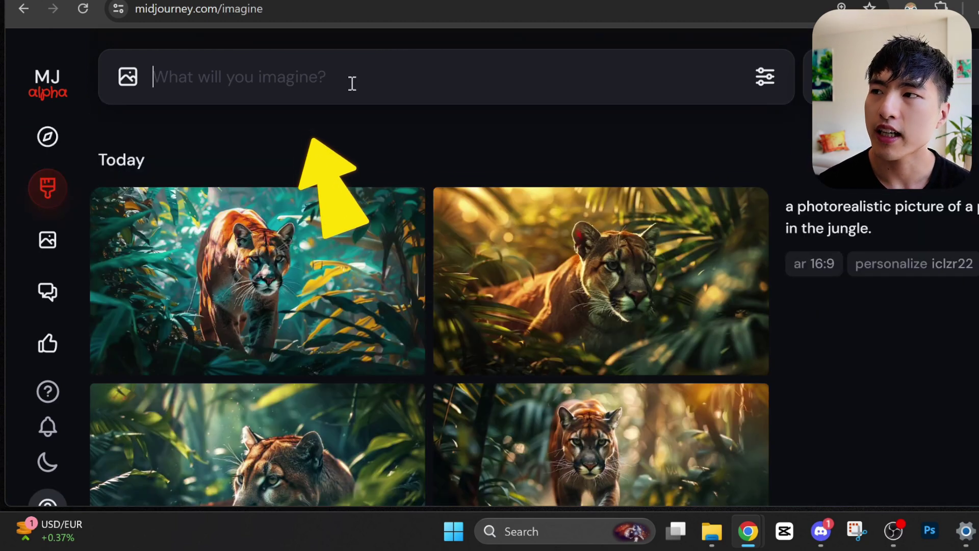
pyautogui.write('A c')
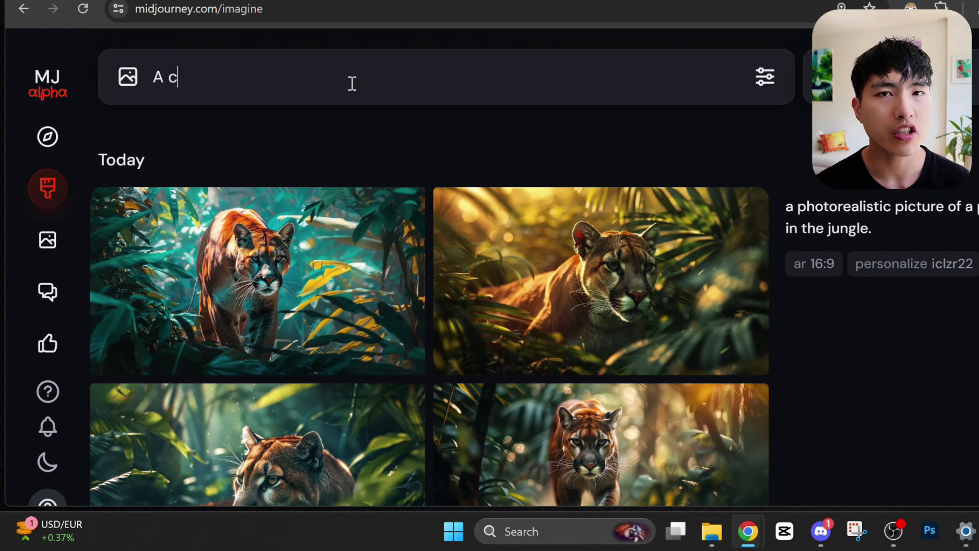
pyautogui.write('ute panda illustr')
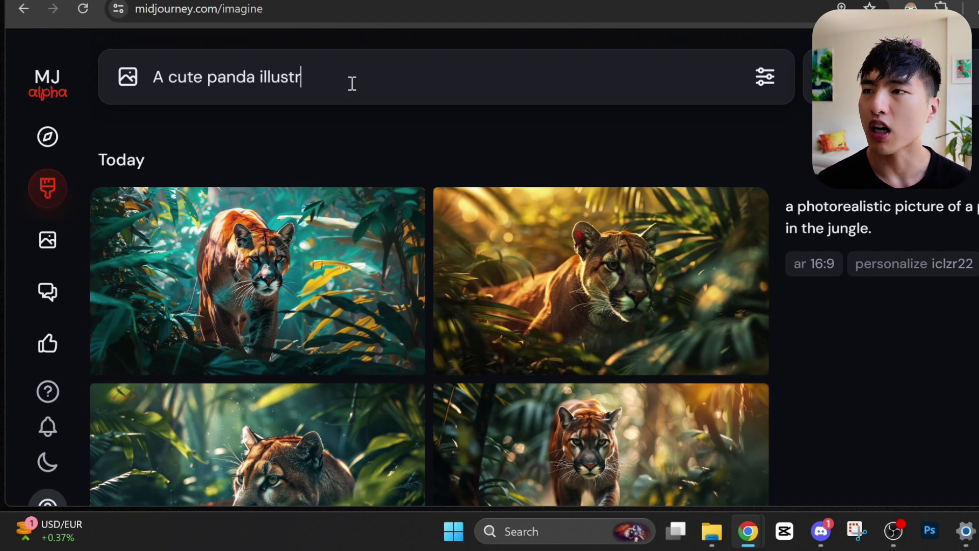
pyautogui.write('ation for a')
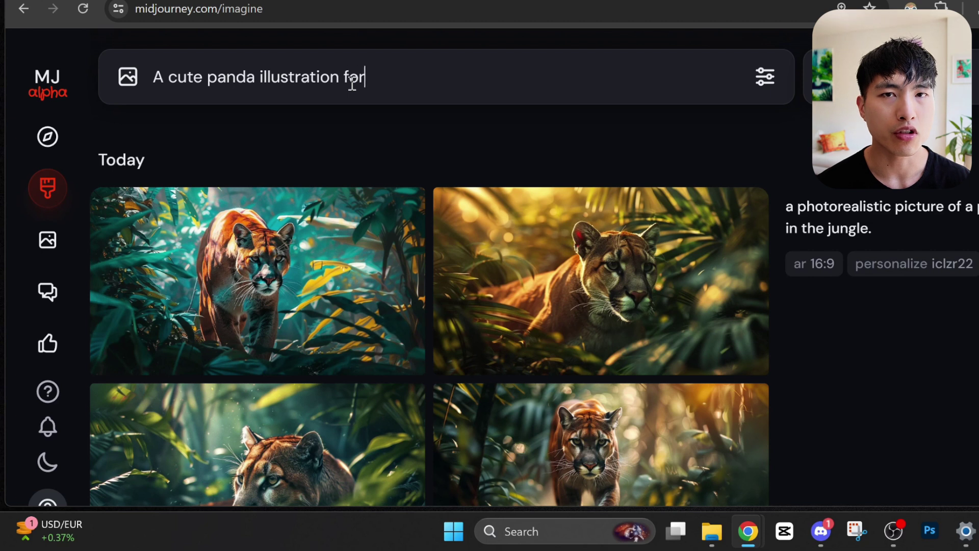
pyautogui.write("children's book in the style of Jon Klassen. Desaturated and airy pastel colors.")
pyautogui.moveTo(610, 76); pyautogui.dragTo(701, 77)
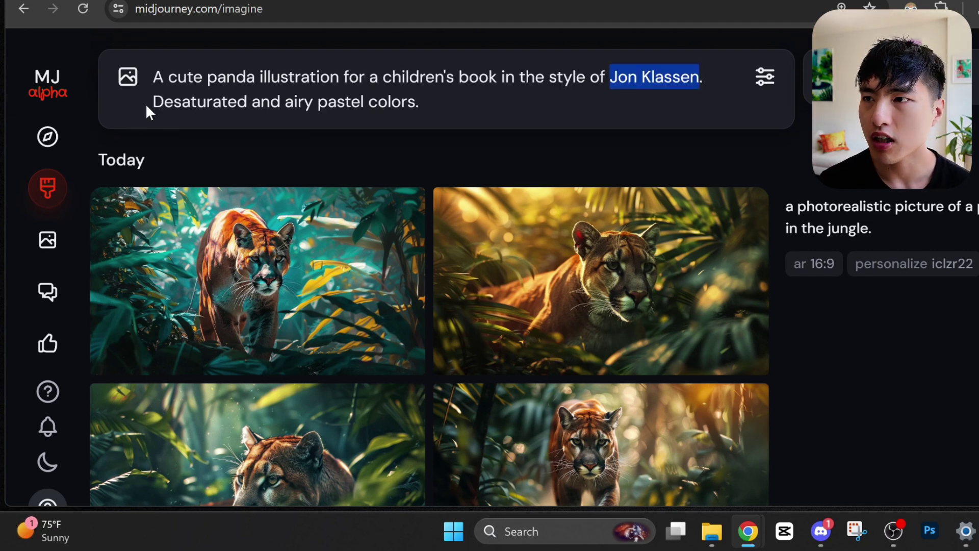
pyautogui.moveTo(155, 102); pyautogui.dragTo(417, 101)
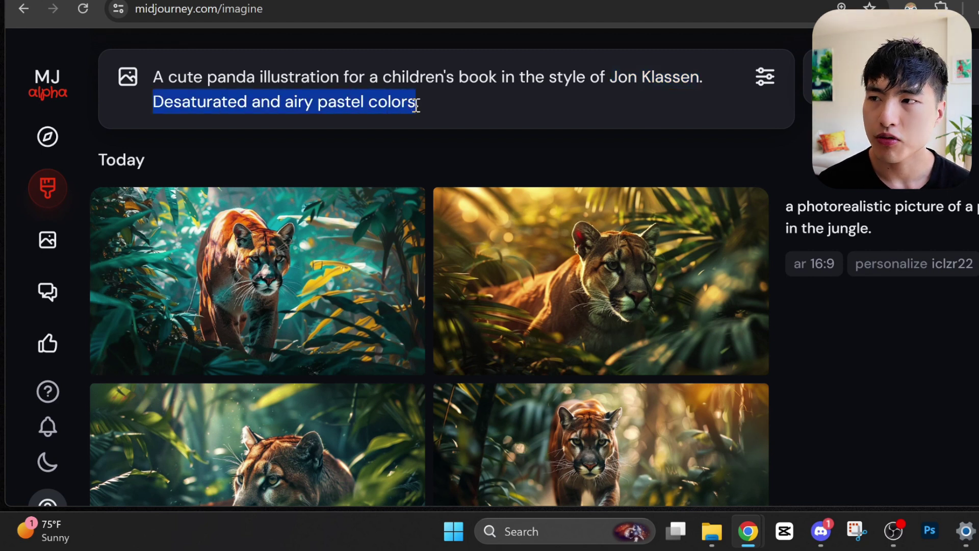
pyautogui.click(514, 108)
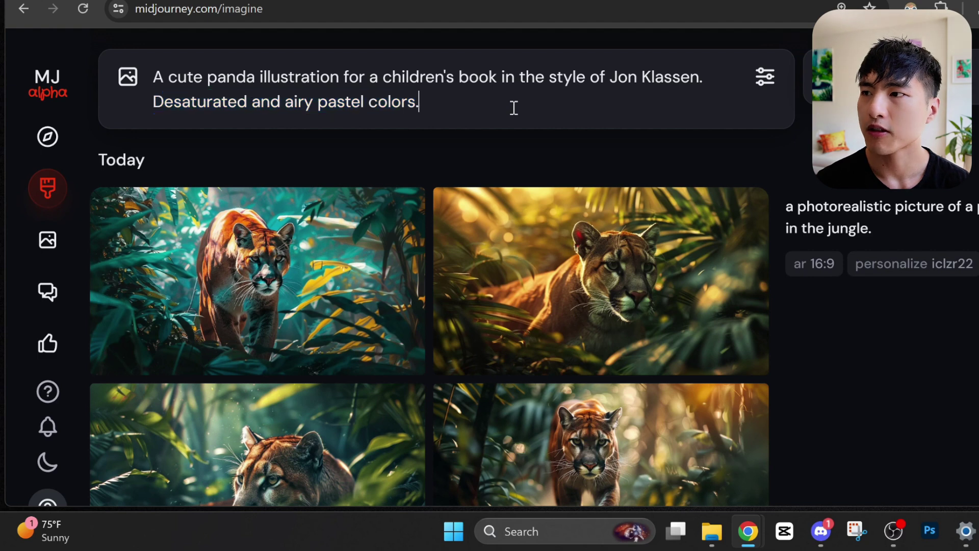
pyautogui.press('Return')
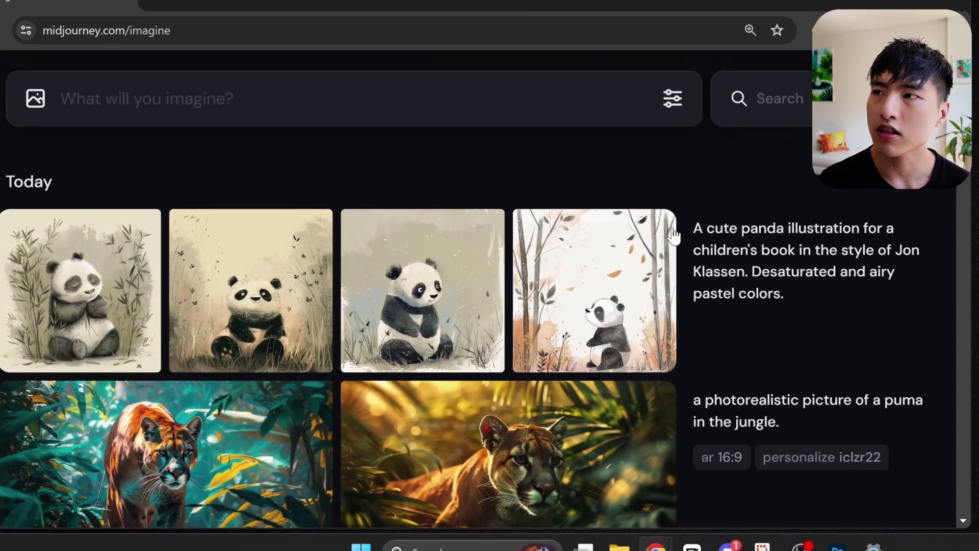
# Rerun the panda prompt, hide that rerun batch, and reuse the panda prompt in the box
pyautogui.moveTo(725, 371)
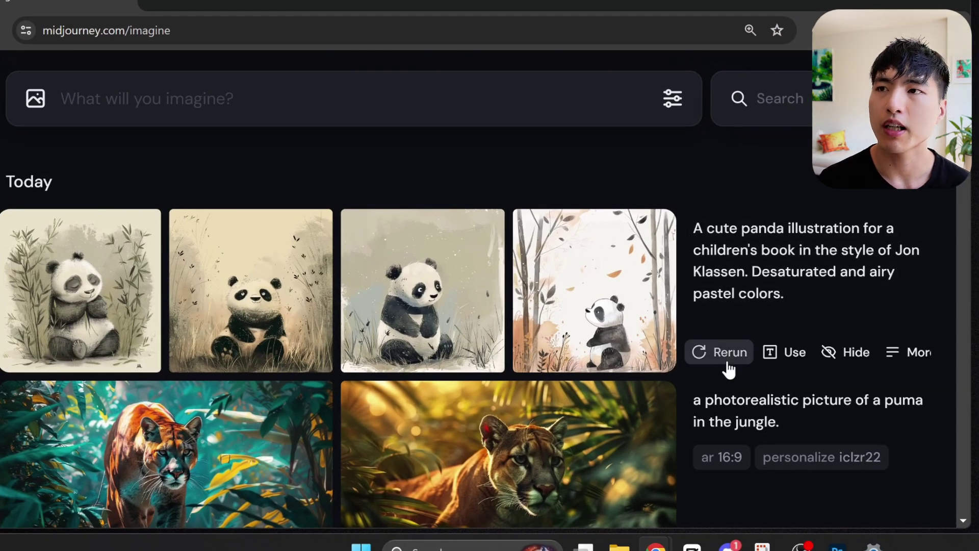
pyautogui.click(729, 366)
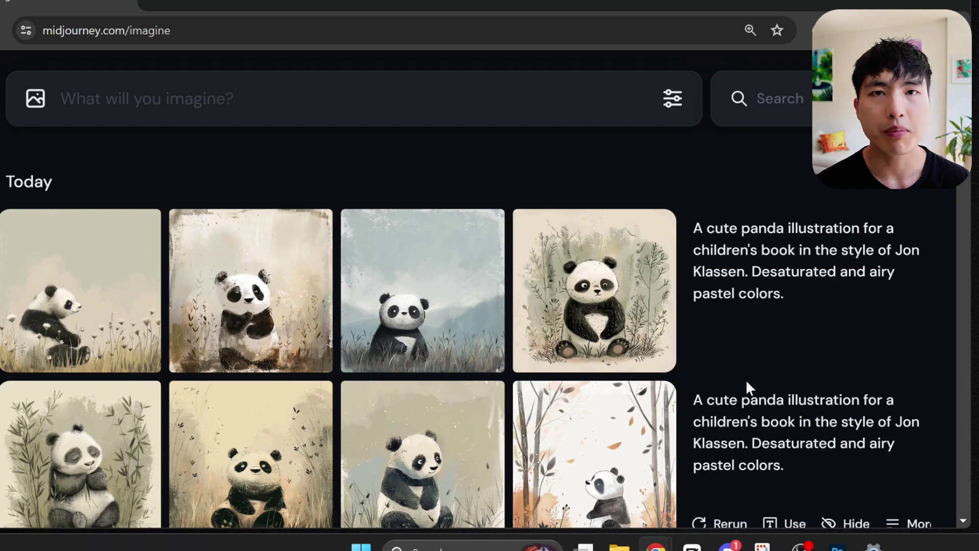
pyautogui.moveTo(767, 361)
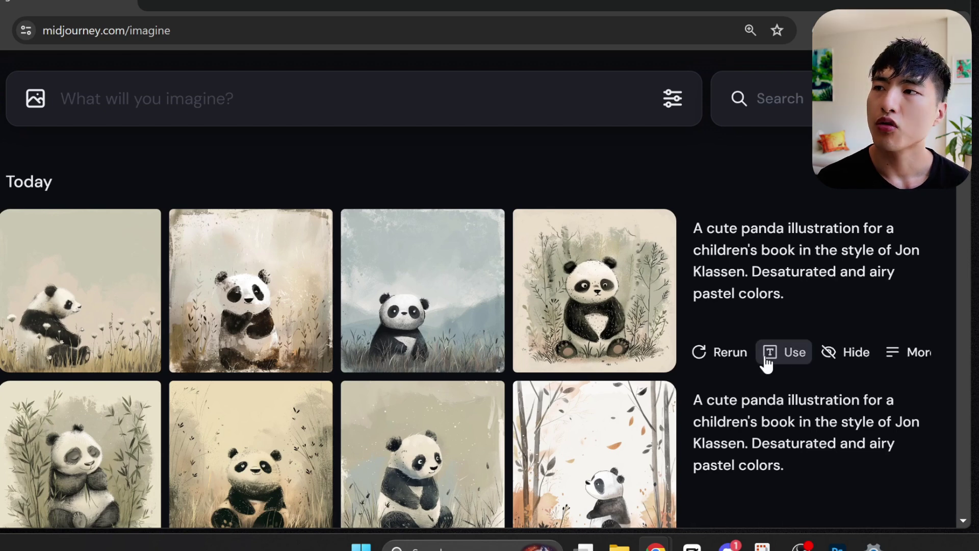
pyautogui.click(848, 366)
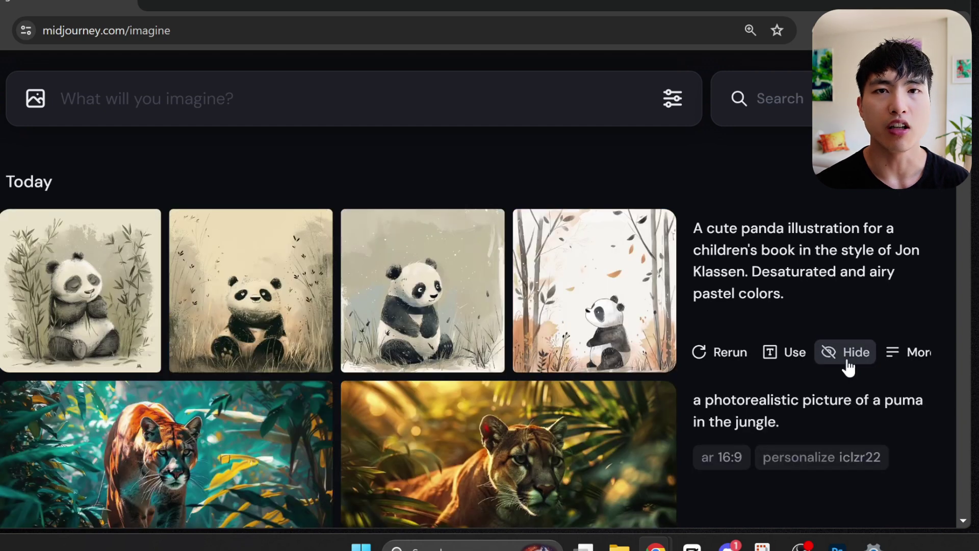
pyautogui.click(786, 363)
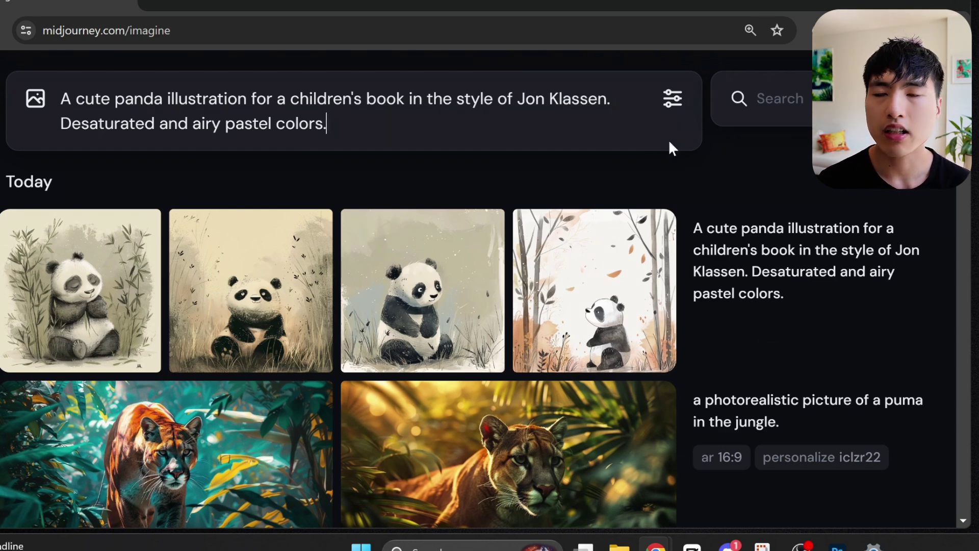
# In image settings, shift the aspect ratio to portrait, stylization to 500 and weirdness to 600
pyautogui.click(669, 111)
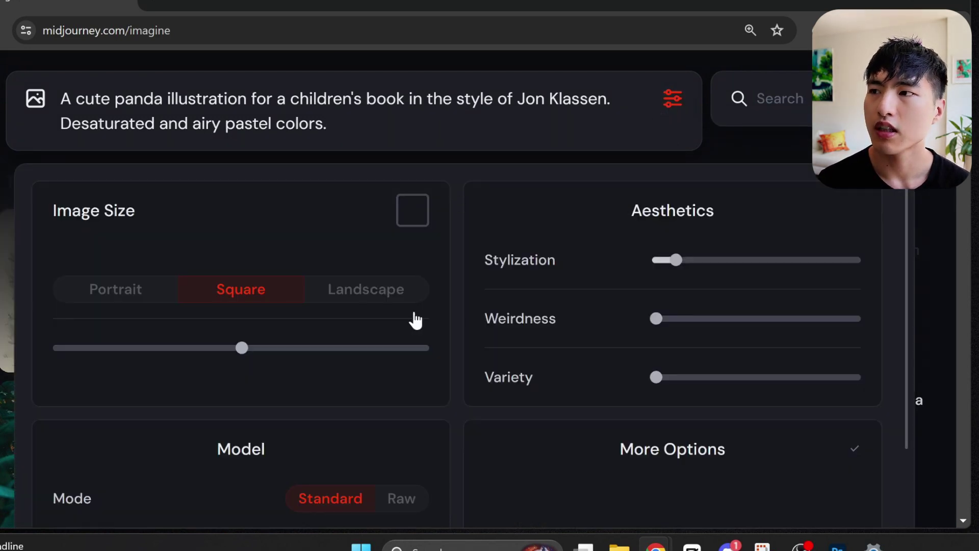
pyautogui.moveTo(242, 351); pyautogui.dragTo(86, 358)
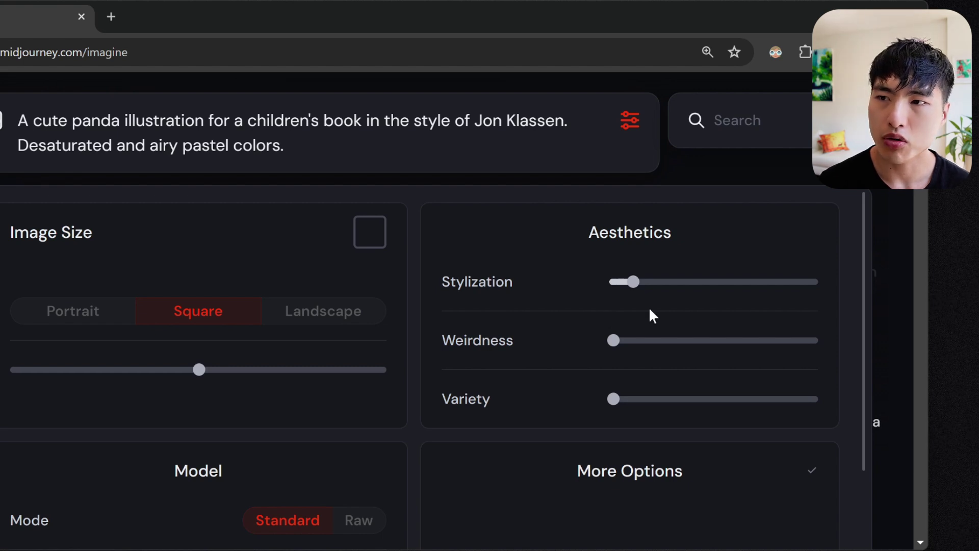
pyautogui.moveTo(640, 302)
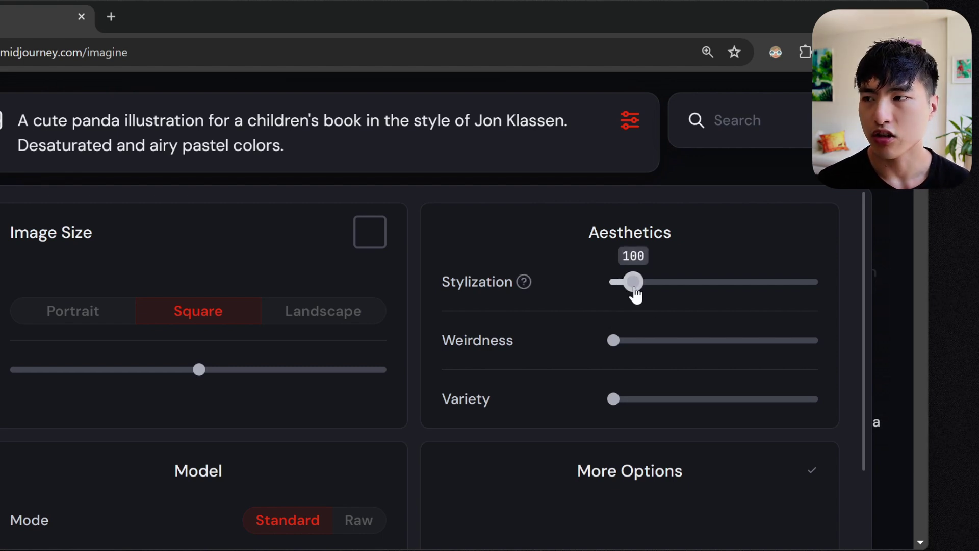
pyautogui.moveTo(635, 293); pyautogui.dragTo(774, 293)
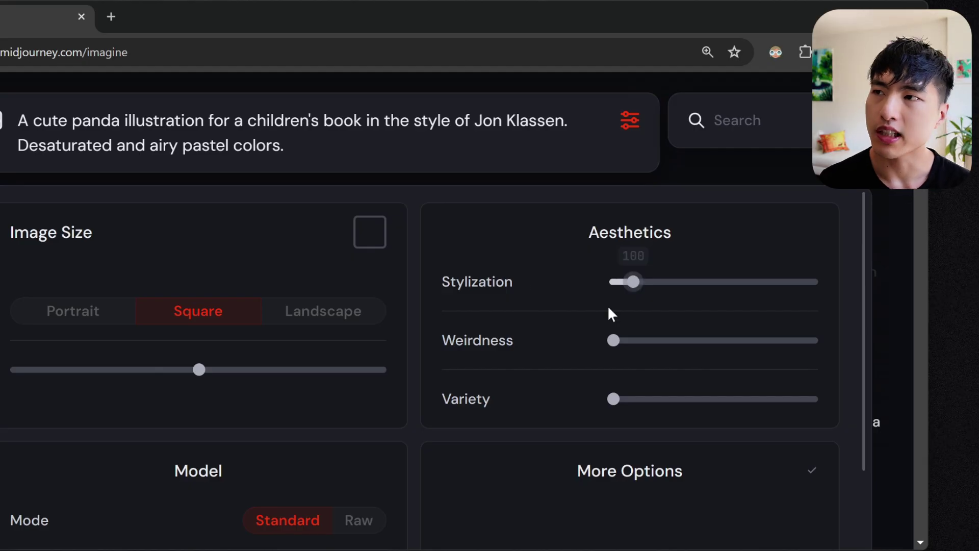
pyautogui.moveTo(614, 352)
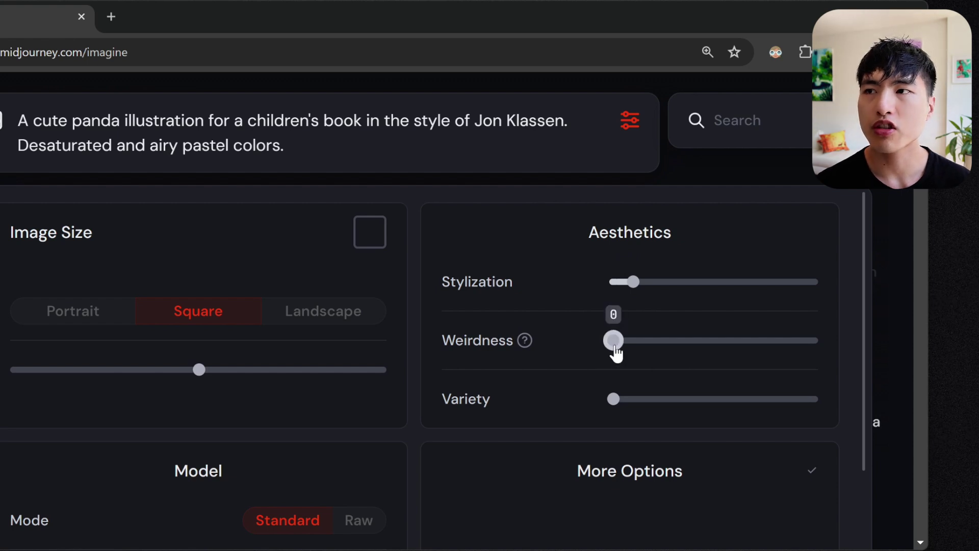
pyautogui.moveTo(613, 341); pyautogui.dragTo(731, 355)
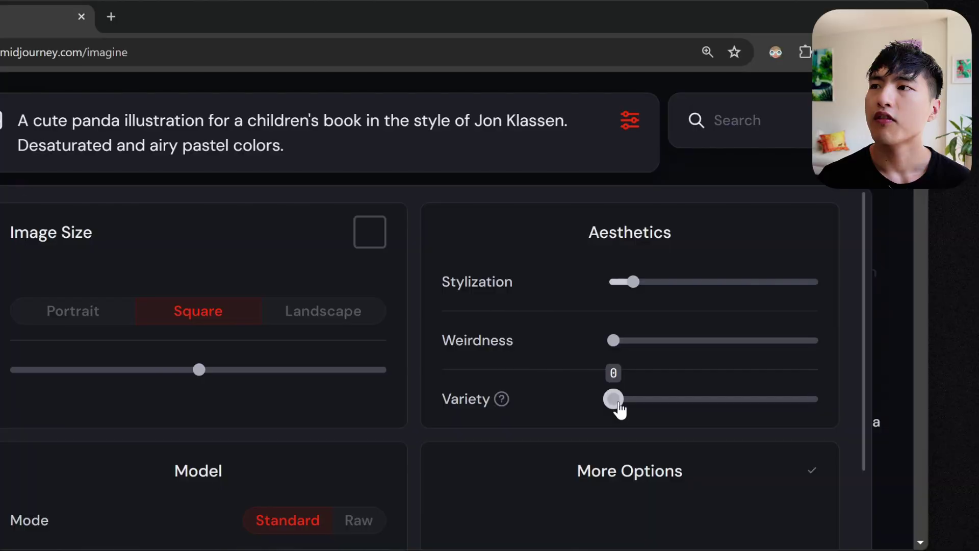
pyautogui.moveTo(617, 400); pyautogui.dragTo(717, 410)
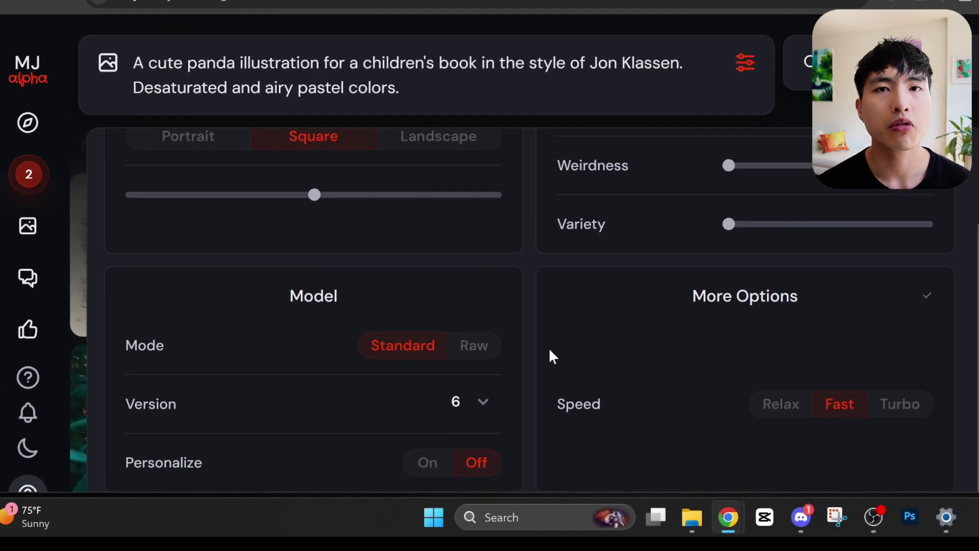
# Switch the mode to Raw, keep model version 6, and turn Personalize on
pyautogui.click(474, 347)
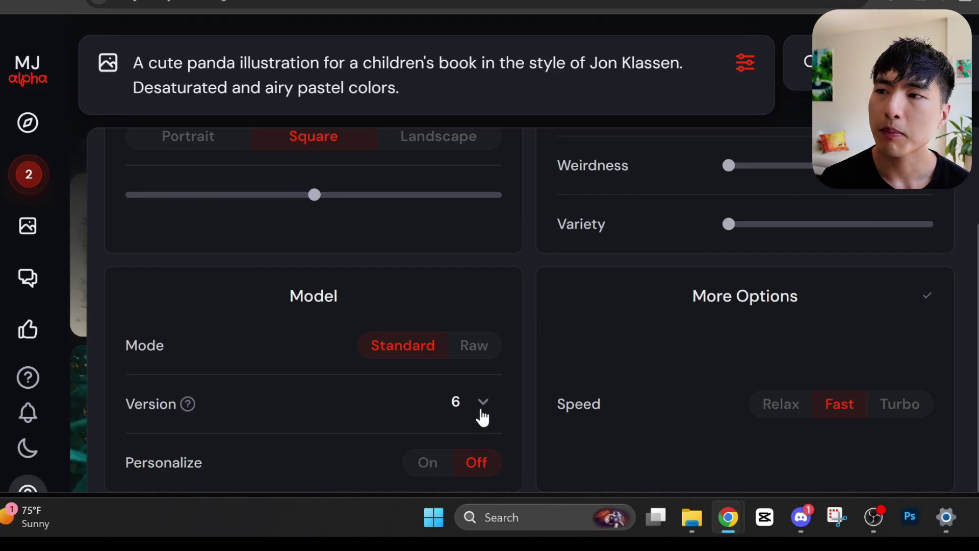
pyautogui.click(481, 407)
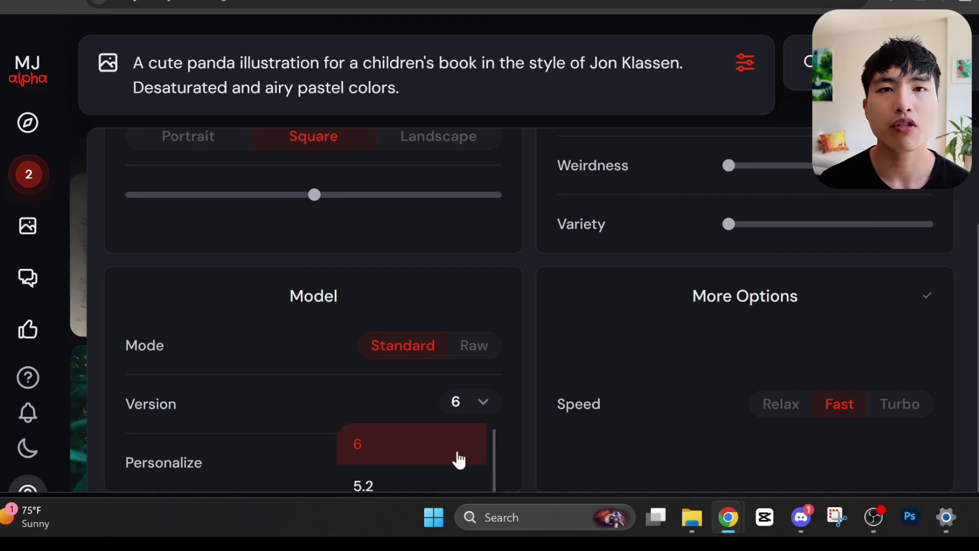
pyautogui.scroll(-5, 461, 447)
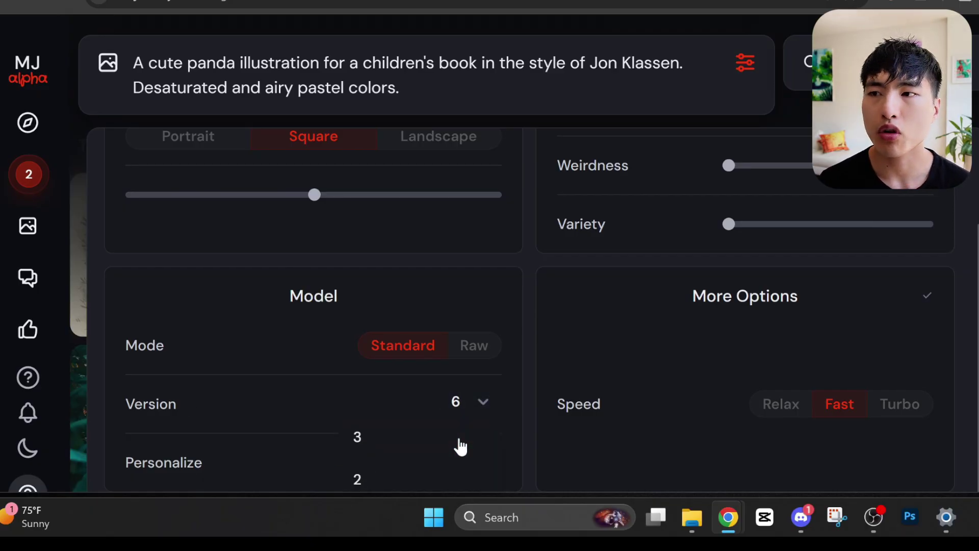
pyautogui.scroll(5, 439, 461)
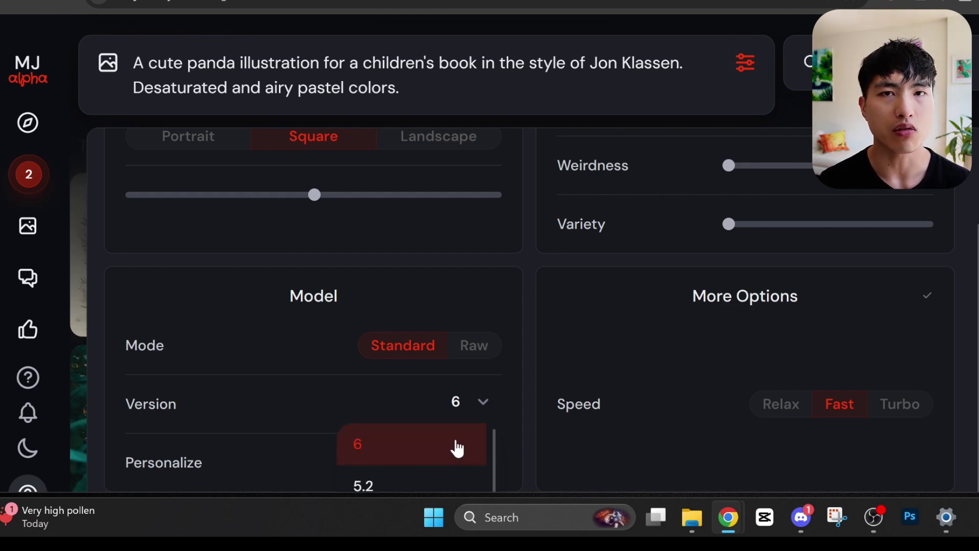
pyautogui.click(457, 448)
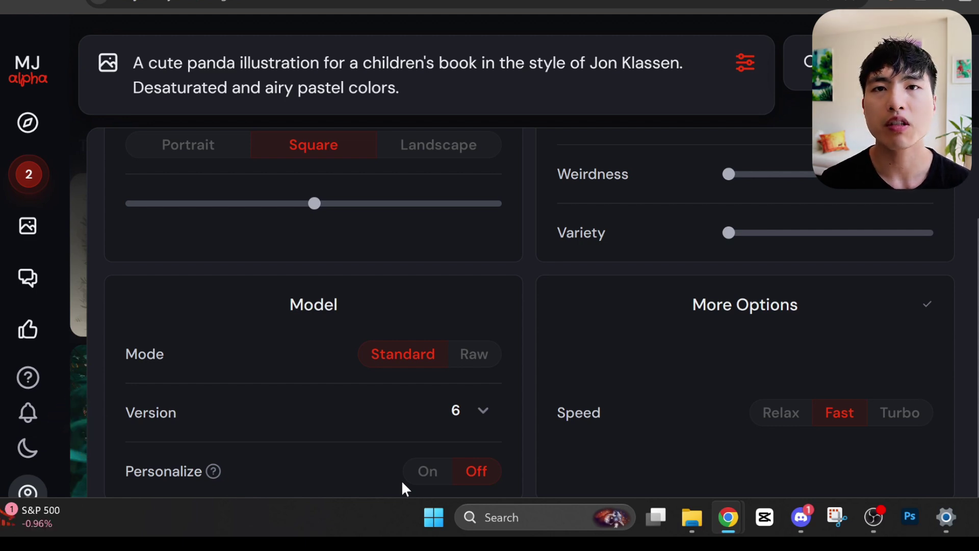
pyautogui.click(428, 483)
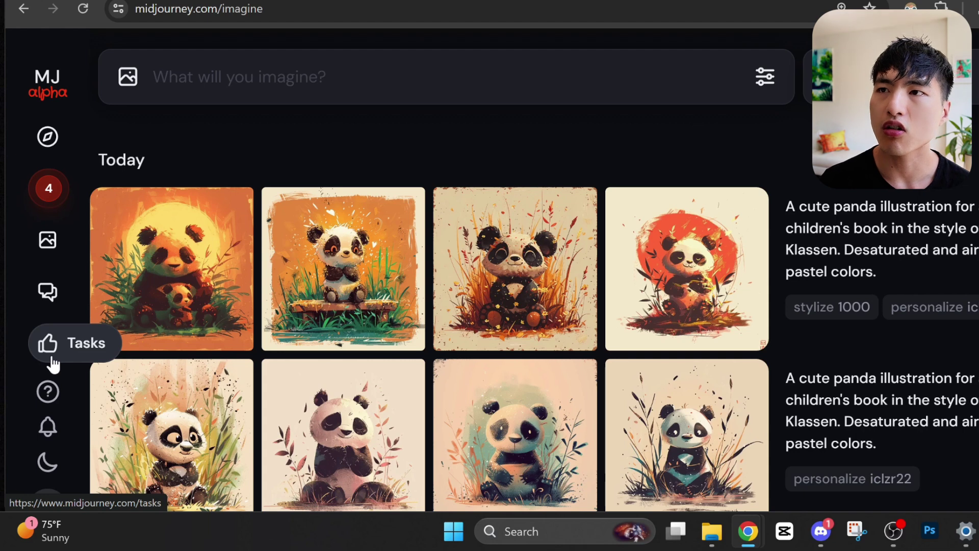
# Rank two image pairs in Tasks, preferring the cubist cross sculpture and the owl knight
pyautogui.click(52, 364)
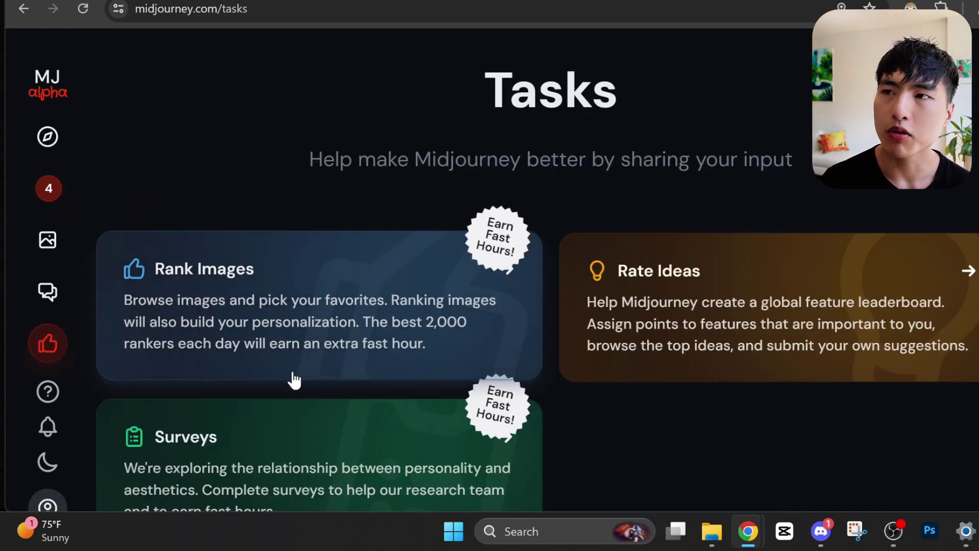
pyautogui.click(339, 365)
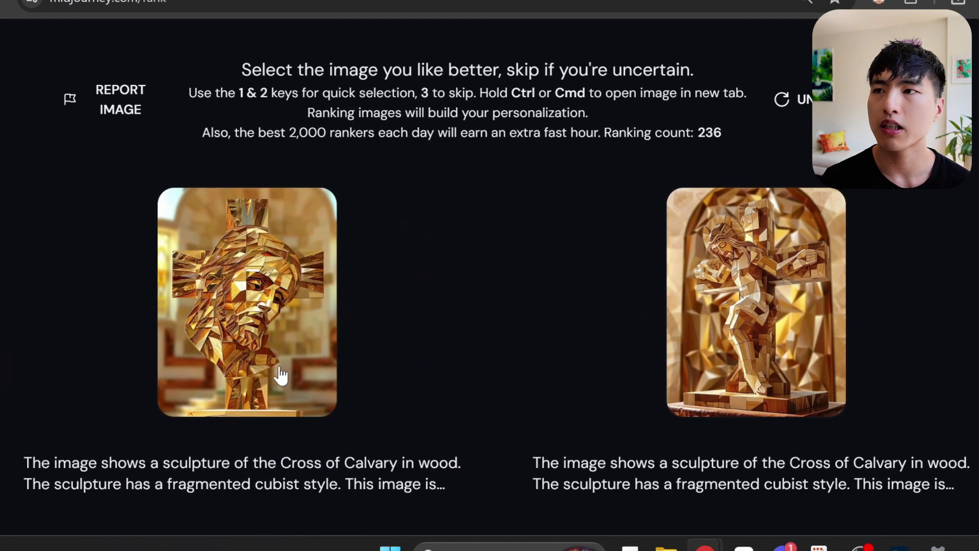
pyautogui.click(281, 375)
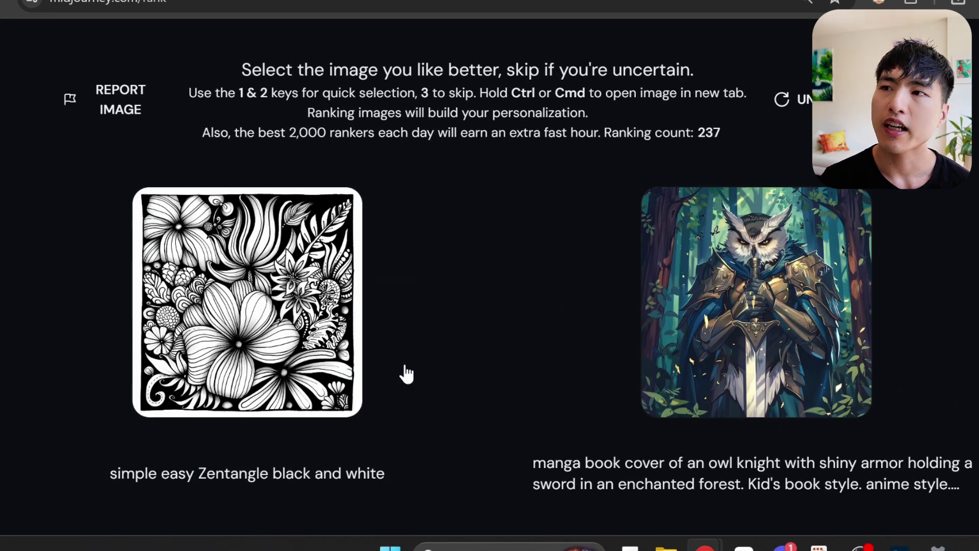
pyautogui.click(668, 373)
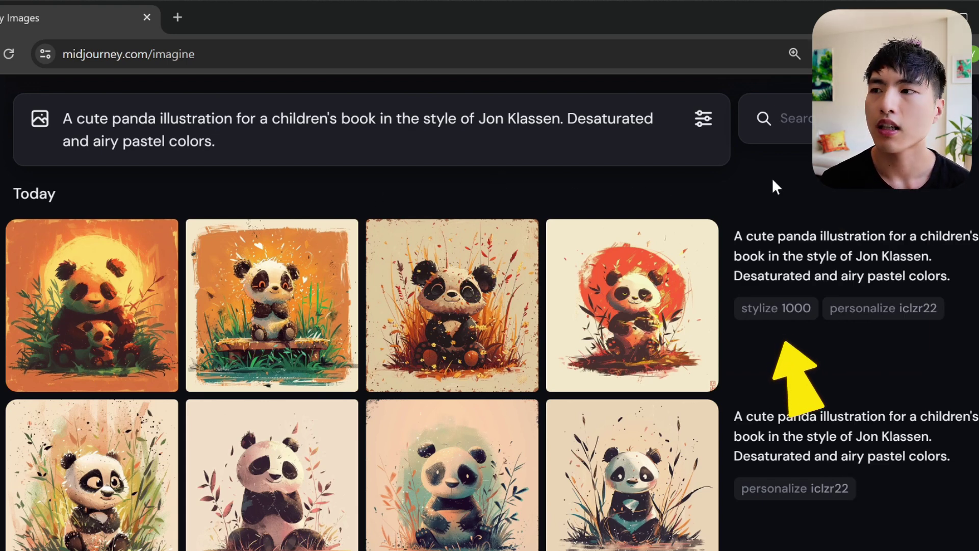
# Add the stylize 1000 setting and the personalize iclzr22 code to the panda prompt
pyautogui.moveTo(777, 299)
pyautogui.click(786, 317)
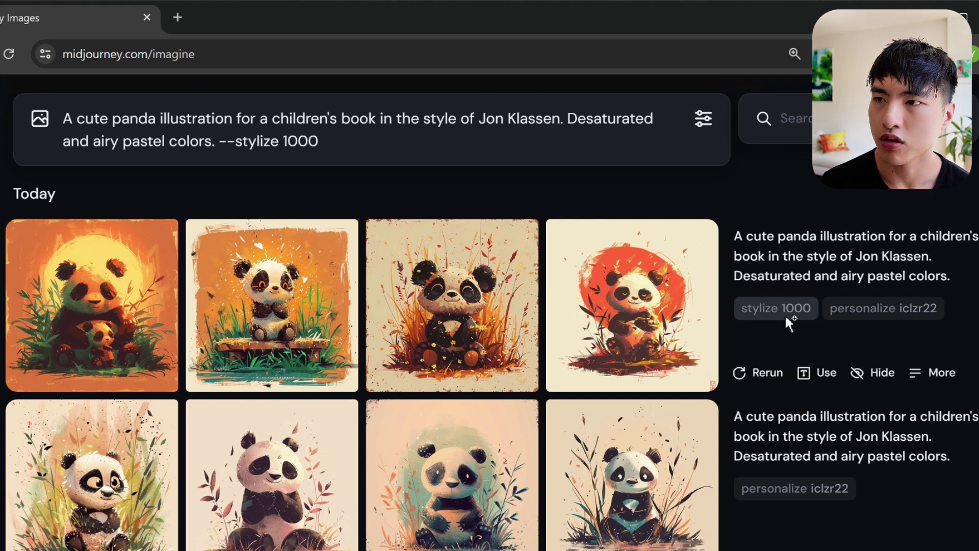
pyautogui.click(879, 320)
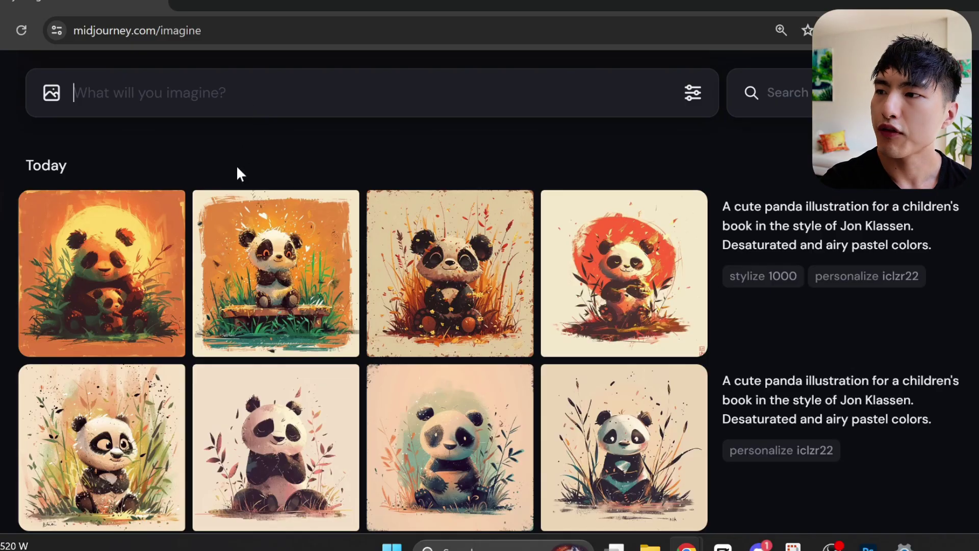
# Make Subtle and Strong variations of the second panda-on-a-bench image
pyautogui.moveTo(233, 240)
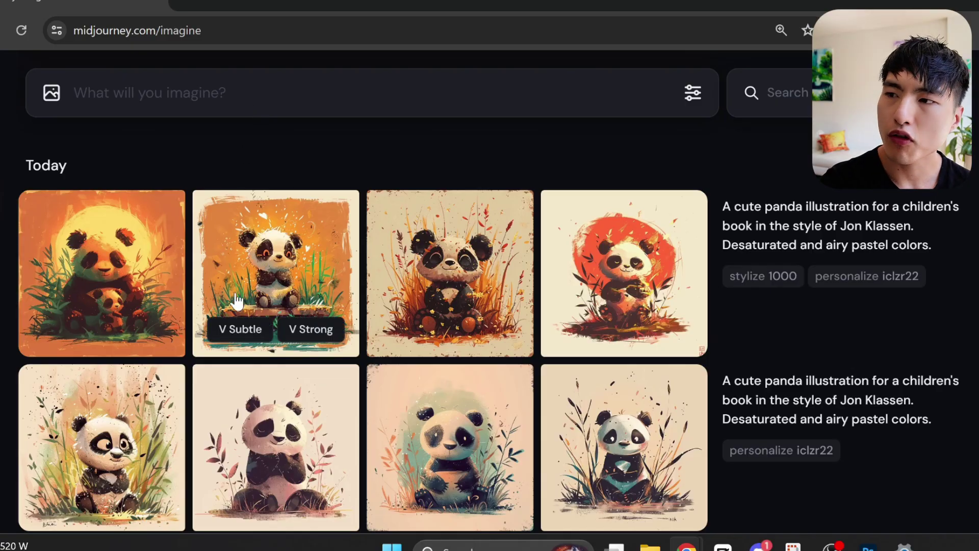
pyautogui.click(249, 334)
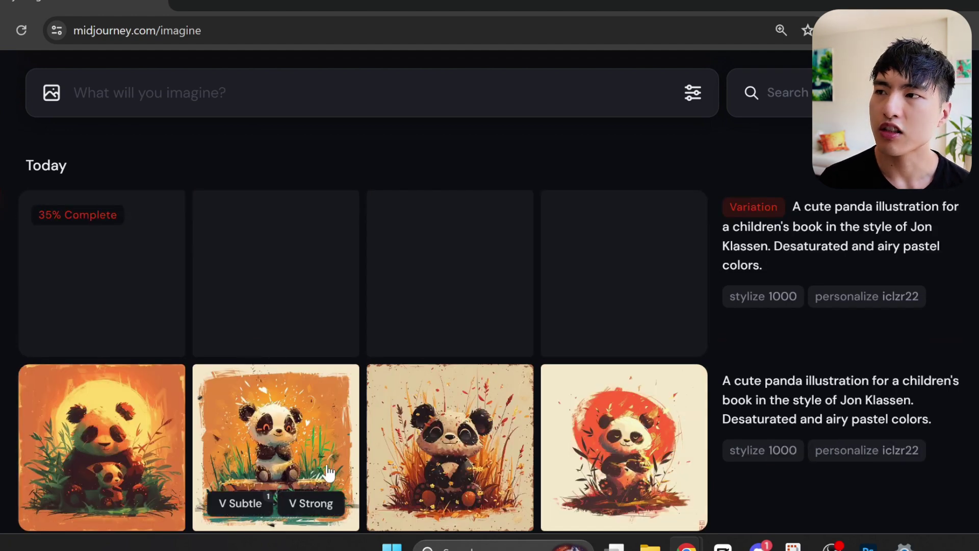
pyautogui.click(320, 512)
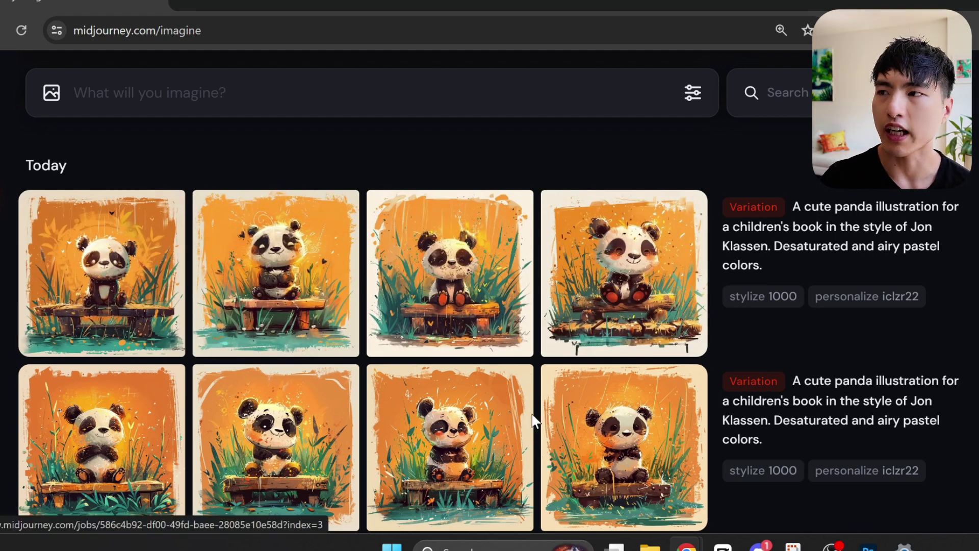
# Open the third bottom-row panda image in detail view
pyautogui.click(497, 409)
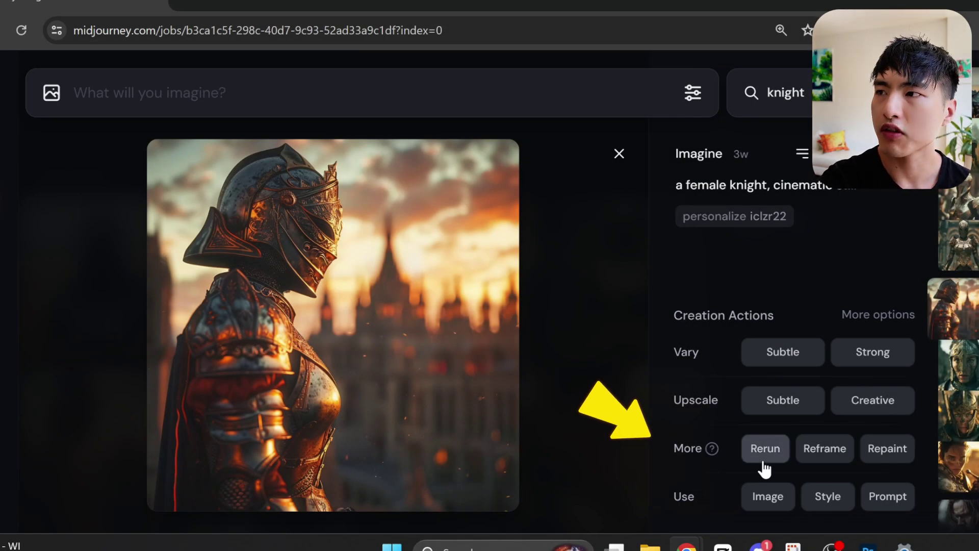
# Widen the knight image's reframe aspect ratio and try the Start, Center and End anchors
pyautogui.click(822, 448)
pyautogui.scroll(-2, 436, 395)
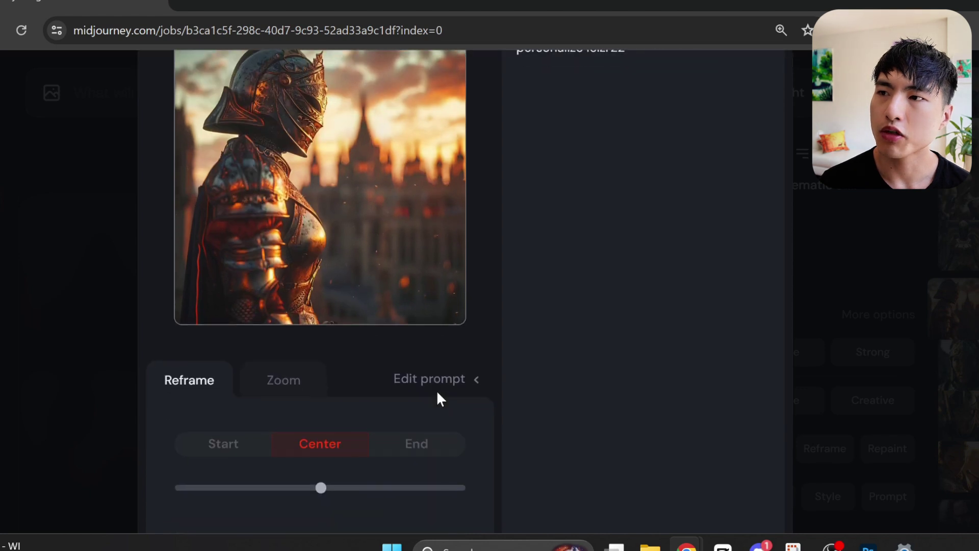
pyautogui.moveTo(320, 487); pyautogui.dragTo(424, 488)
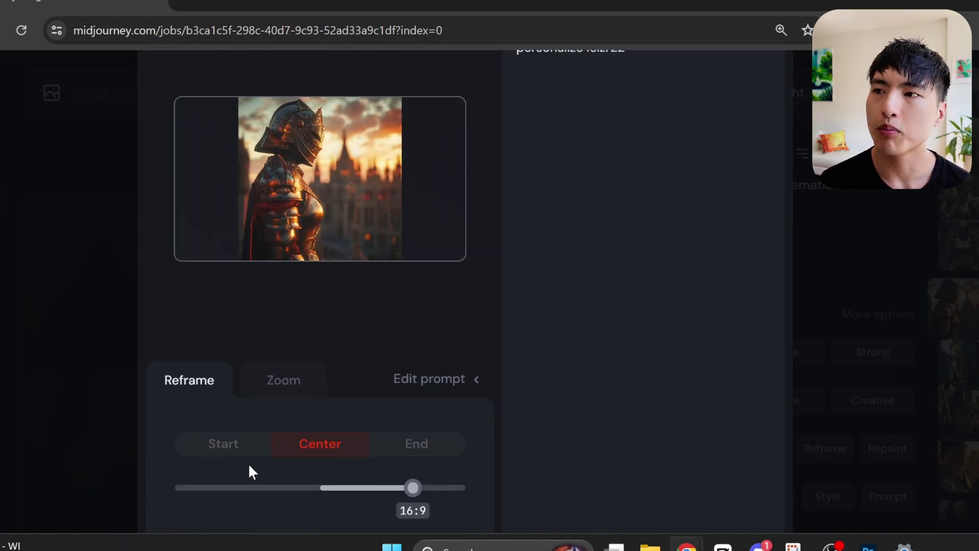
pyautogui.click(225, 452)
pyautogui.click(303, 456)
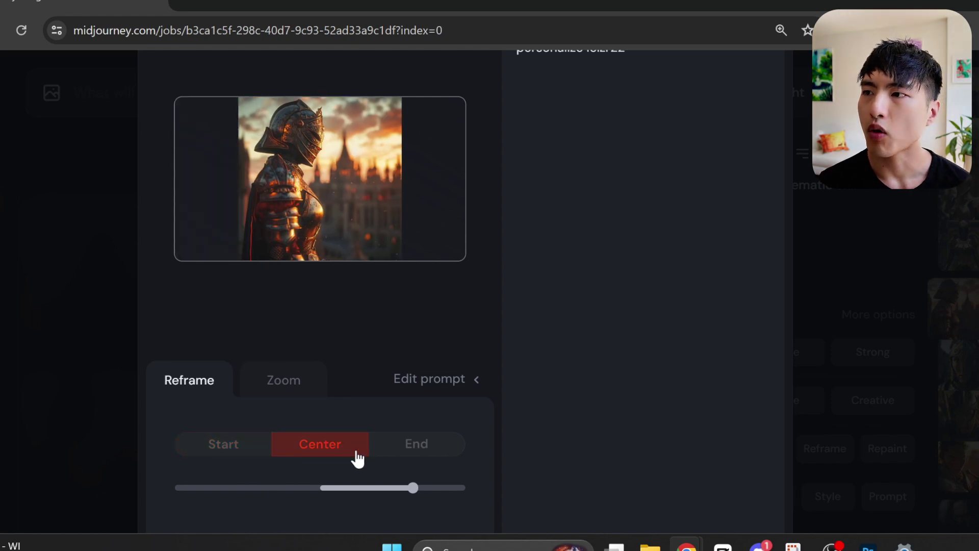
pyautogui.click(406, 461)
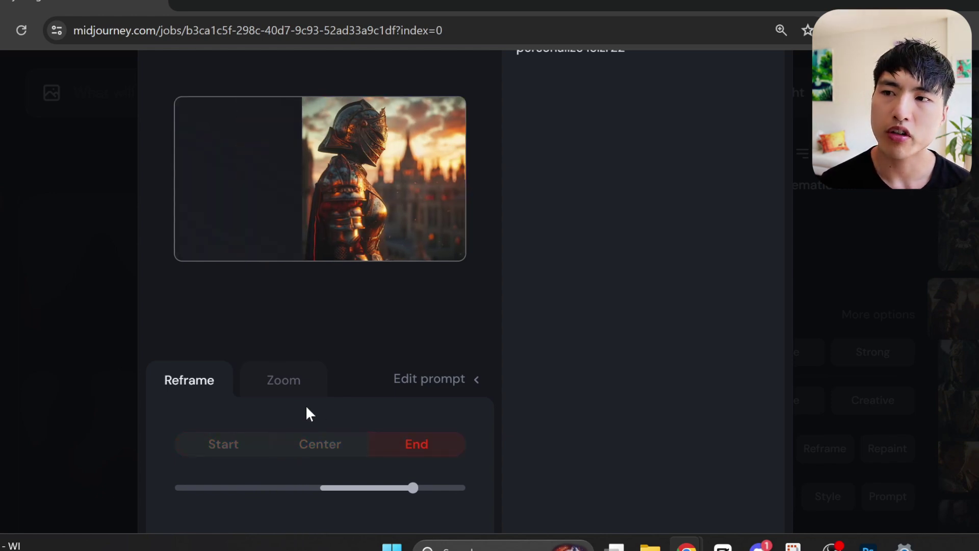
# Try Zoom out at 2x, then submit the Start-anchored wide reframe and open the first result
pyautogui.click(284, 381)
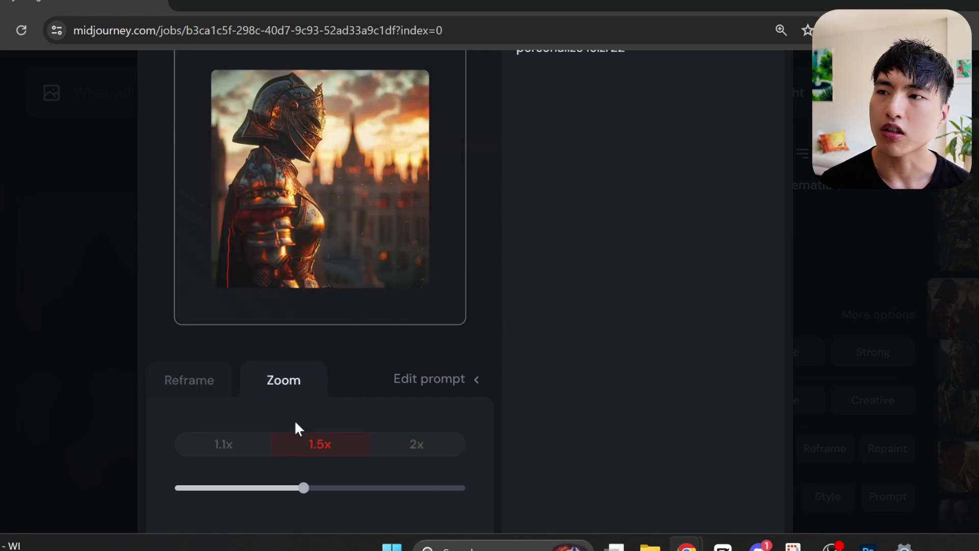
pyautogui.moveTo(305, 490); pyautogui.dragTo(366, 488)
pyautogui.click(406, 445)
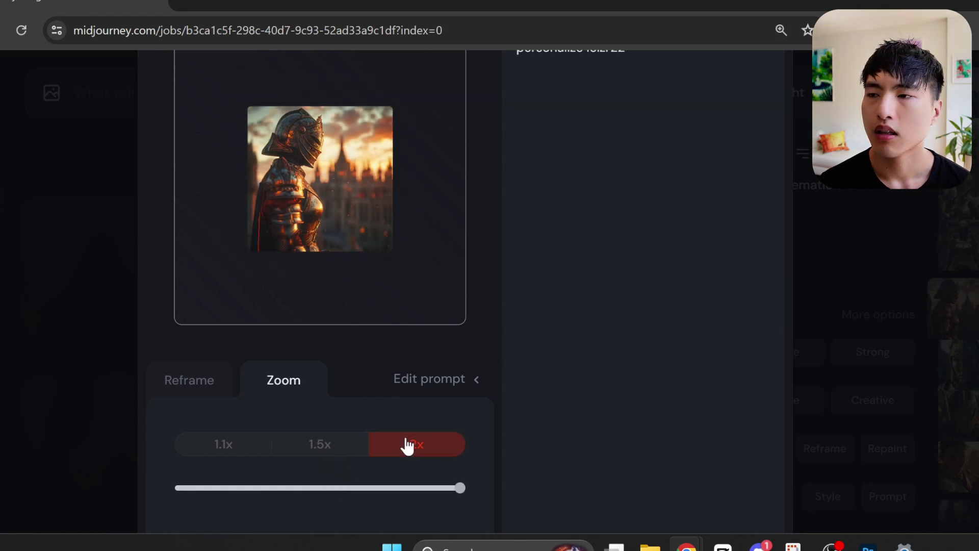
pyautogui.click(189, 380)
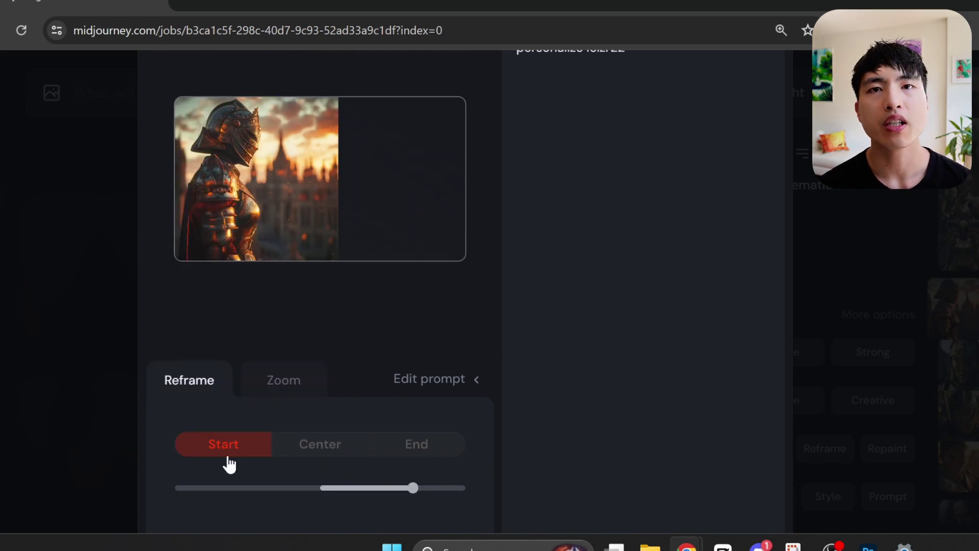
pyautogui.scroll(-2, 509, 364)
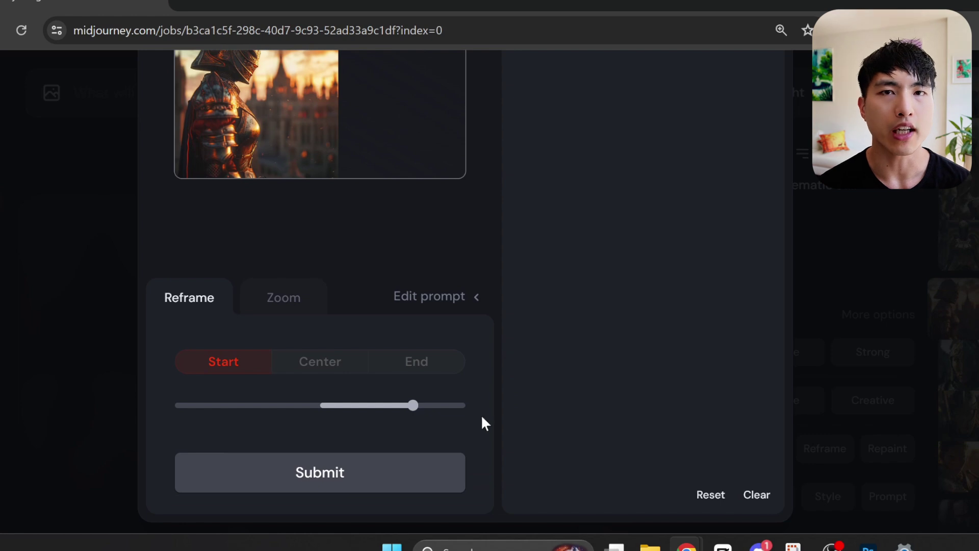
pyautogui.click(427, 485)
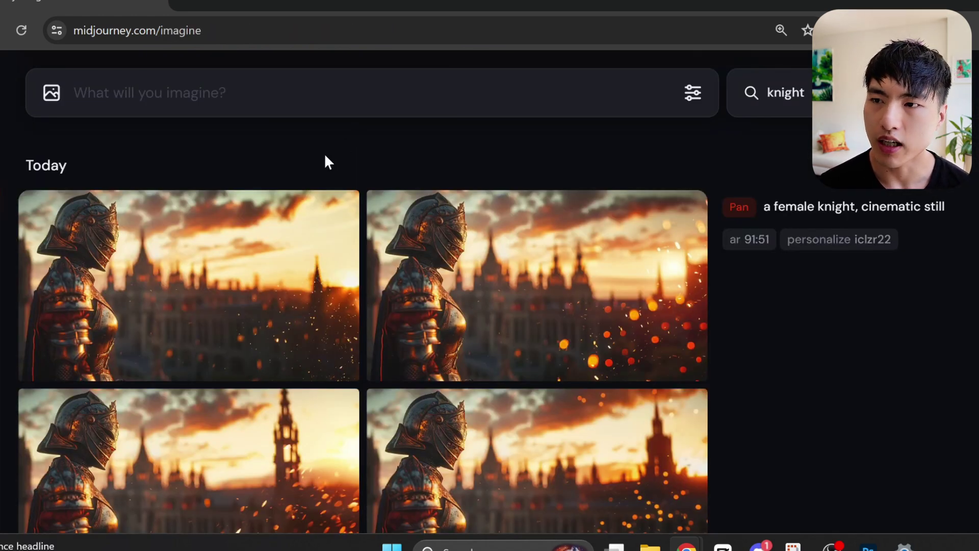
pyautogui.click(253, 252)
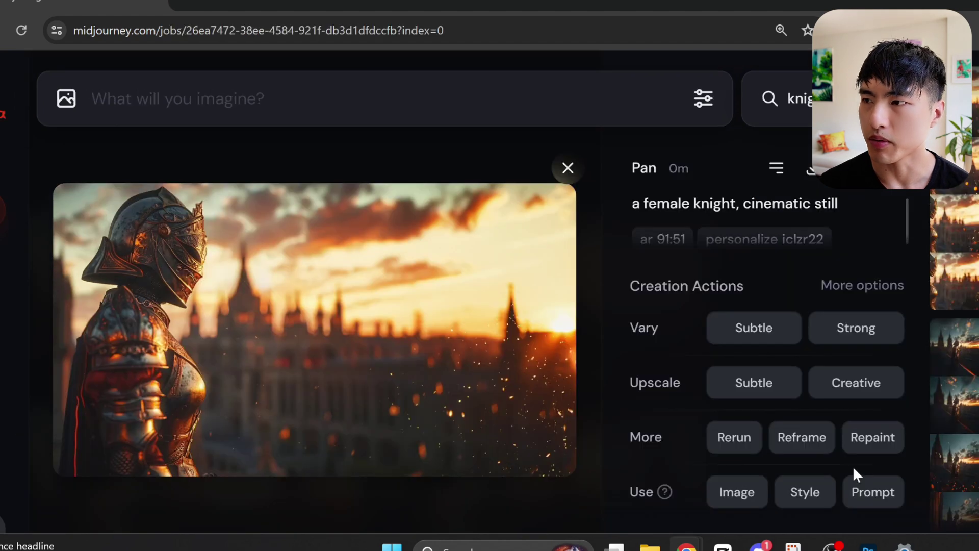
# Lasso the sky right of the knight and repaint it with the prompt 'a huge dragon head'
pyautogui.click(880, 456)
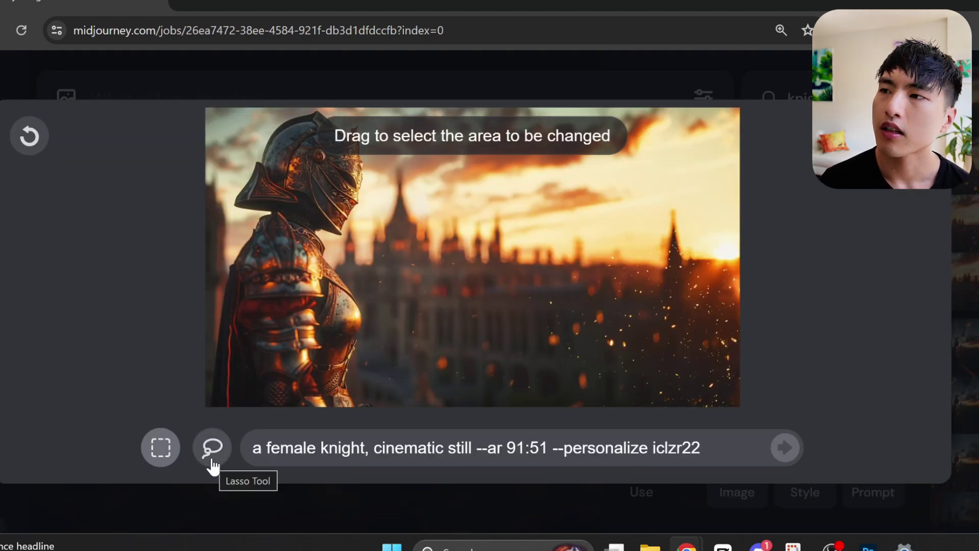
pyautogui.click(212, 460)
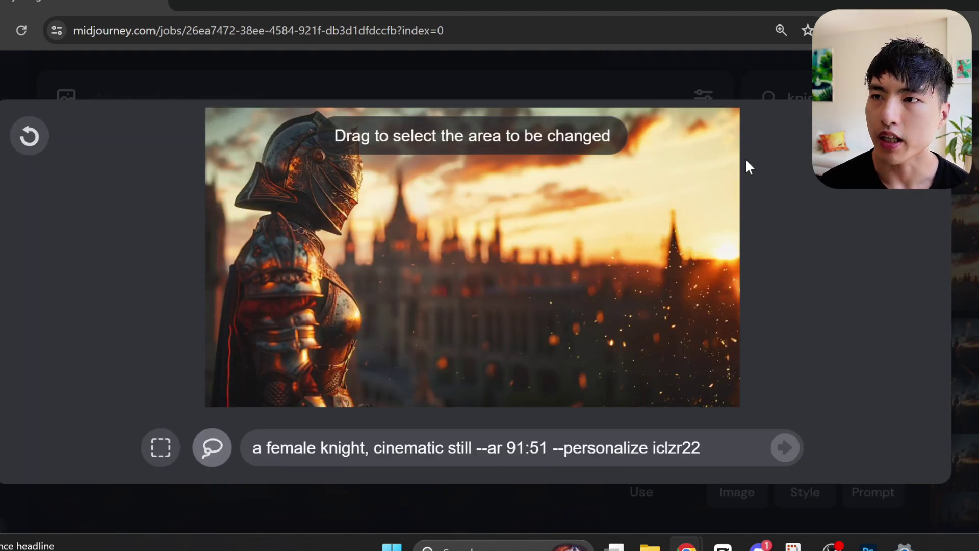
pyautogui.moveTo(743, 159)
pyautogui.mouseDown()
pyautogui.moveTo(661, 120)
pyautogui.moveTo(529, 110)
pyautogui.moveTo(742, 158)
pyautogui.mouseUp()
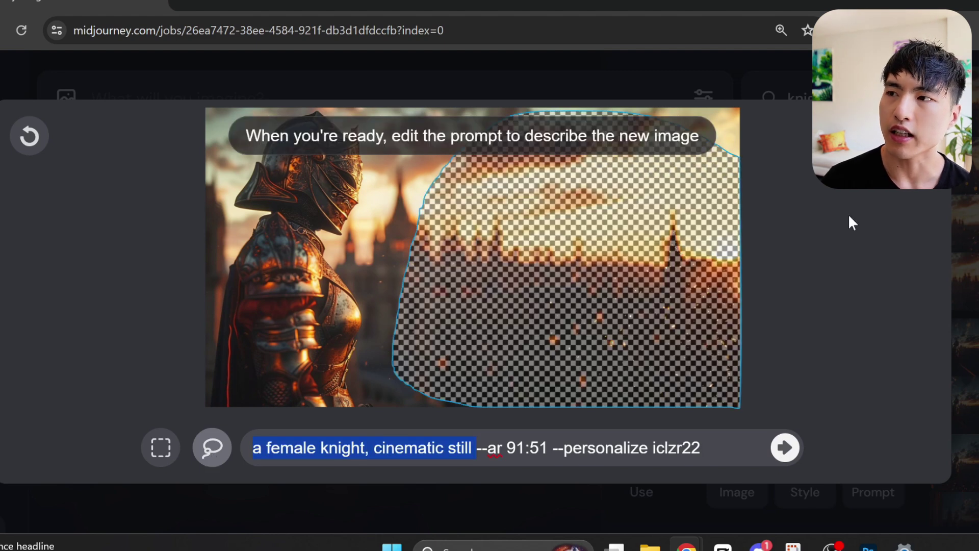
pyautogui.write('a huge dragon head')
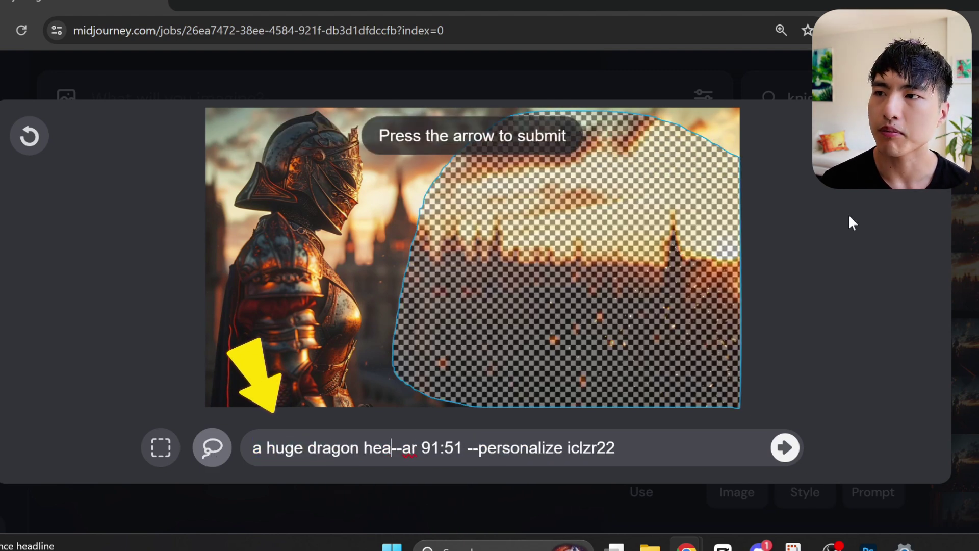
pyautogui.click(782, 460)
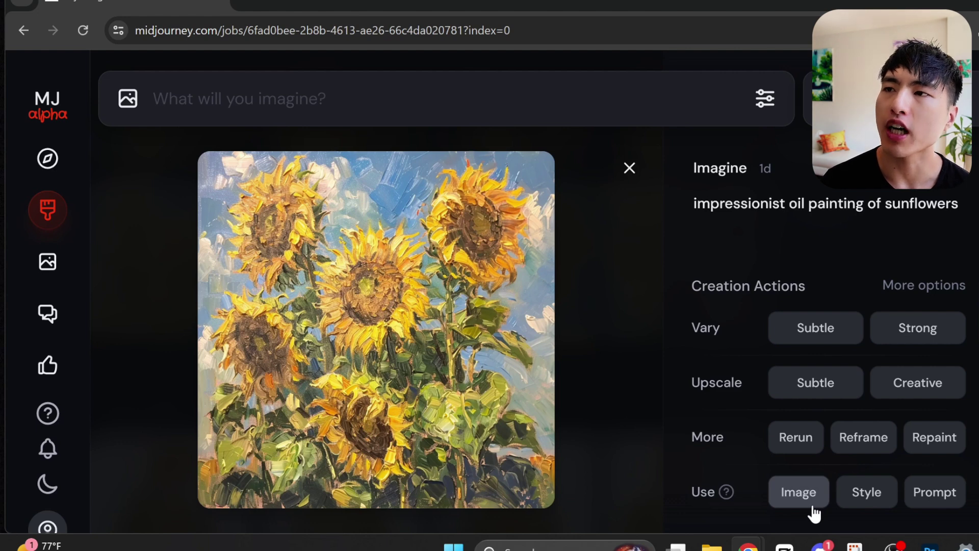
# Generate images of an anthropomorphic dog in a sunflower-pattern suit and sunhat on black, using the sunflower painting as image prompt
pyautogui.click(810, 505)
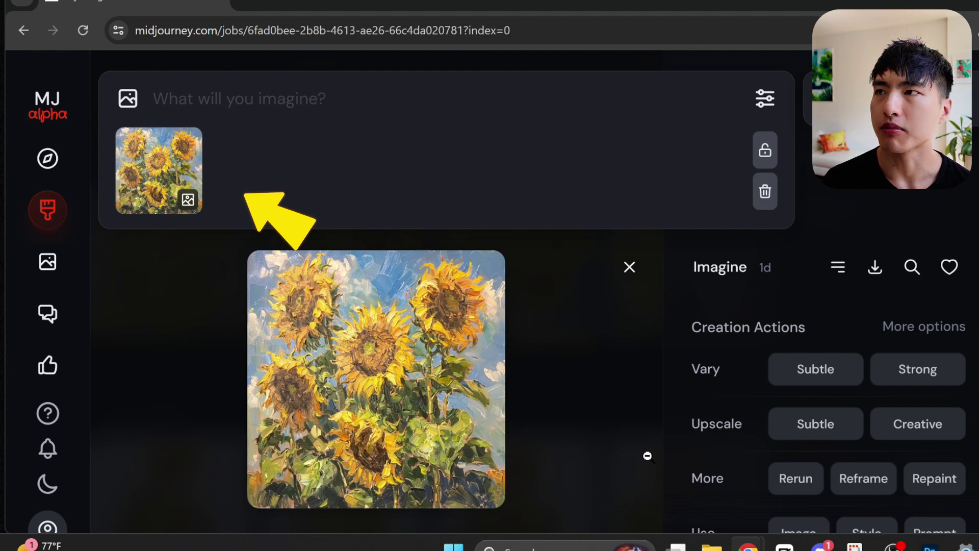
pyautogui.write('cinematic still of an anthropomorphic dog wearing a suit with a sunflower pattern on it. The dog wears a sunhat. There is a black background')
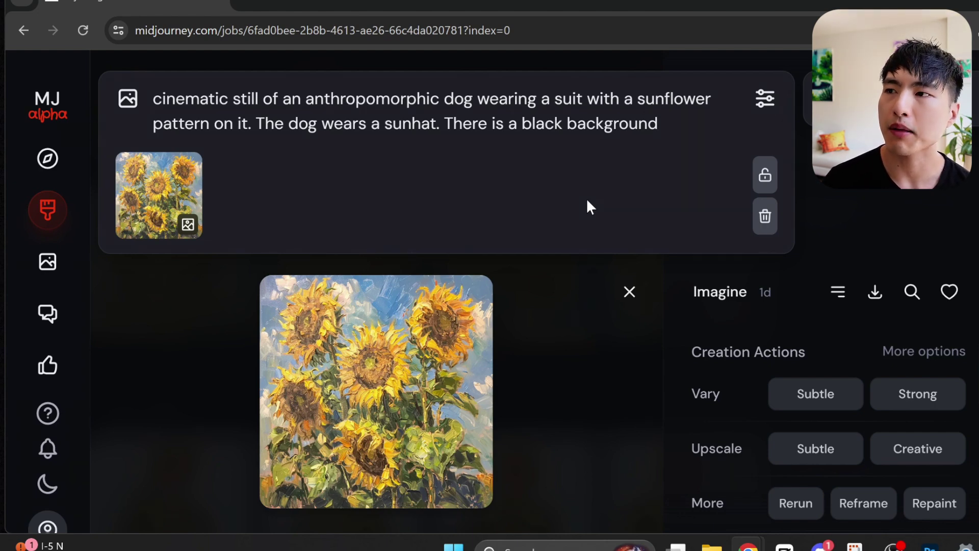
pyautogui.press('Return')
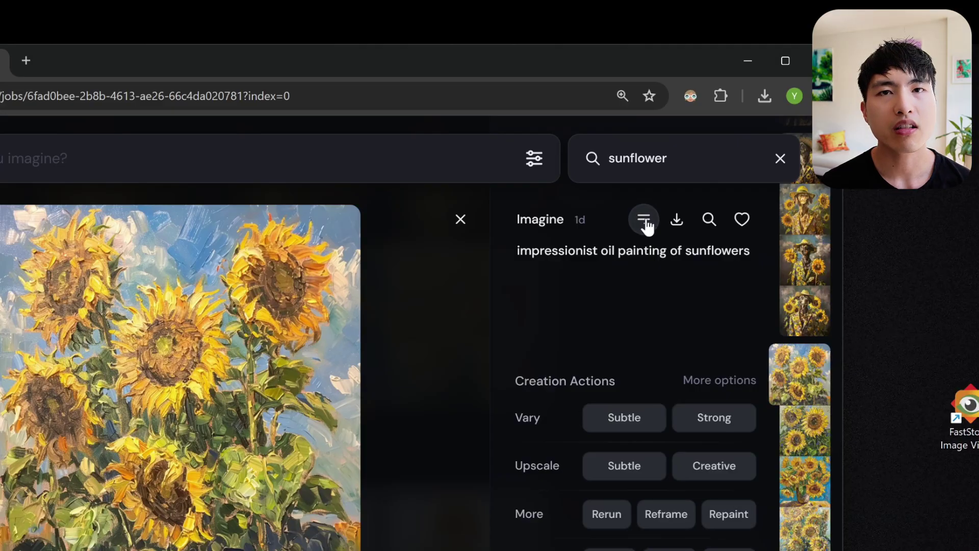
# Copy the sunflower painting's image URL and lasso the dog's suit for repainting
pyautogui.click(644, 221)
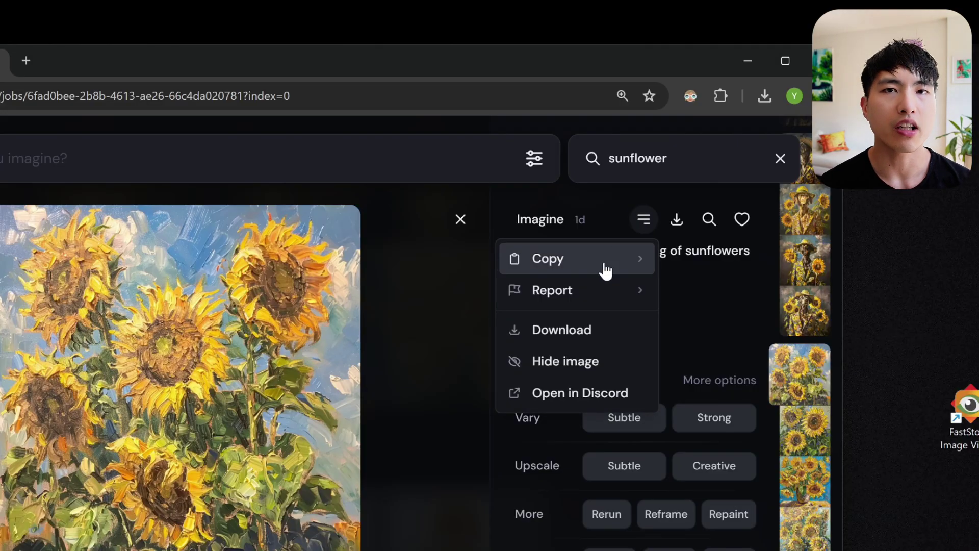
pyautogui.moveTo(606, 271)
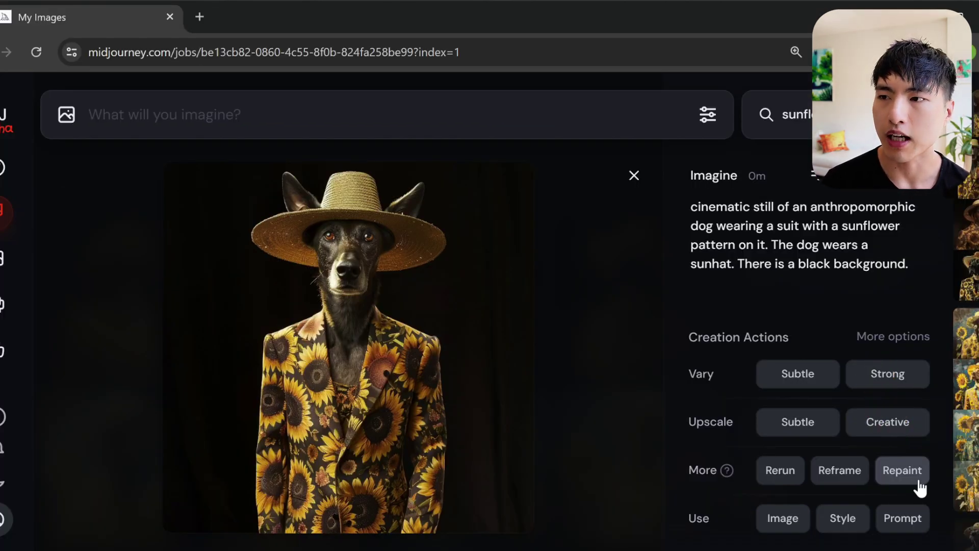
pyautogui.click(918, 481)
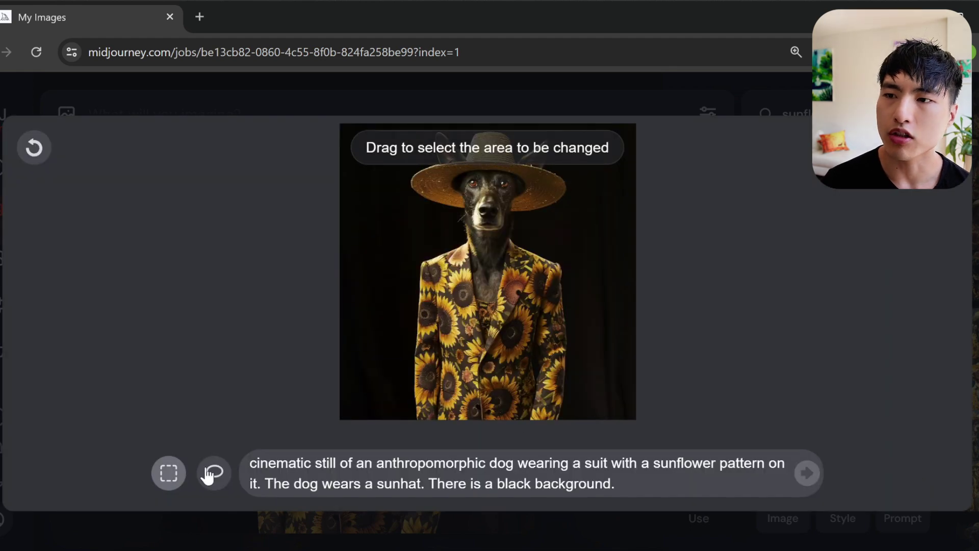
pyautogui.click(208, 475)
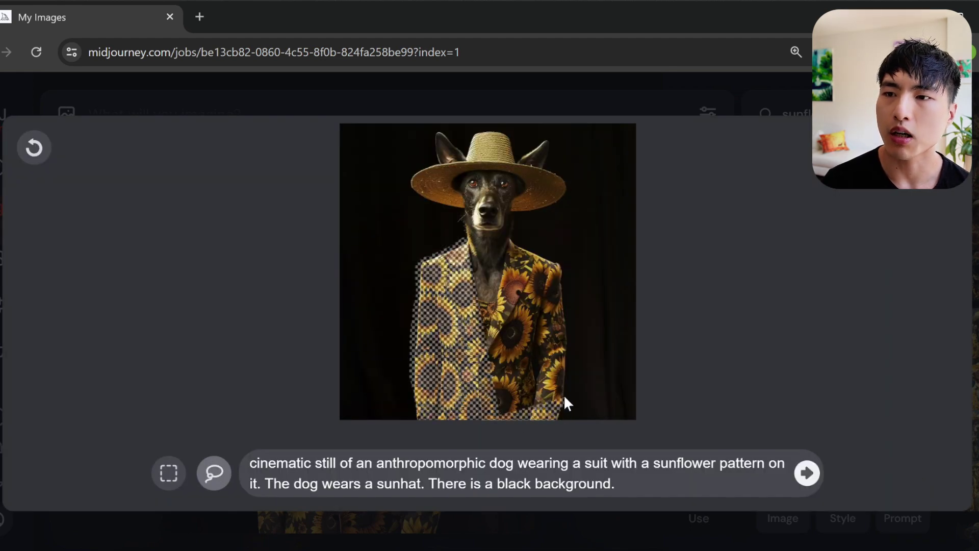
pyautogui.moveTo(564, 394)
pyautogui.mouseDown()
pyautogui.moveTo(561, 262)
pyautogui.moveTo(505, 238)
pyautogui.mouseUp()
# Submit the suit repaint with the sunflower painting's URL as prompt and compare the resulting variations
pyautogui.rightClick(638, 483)
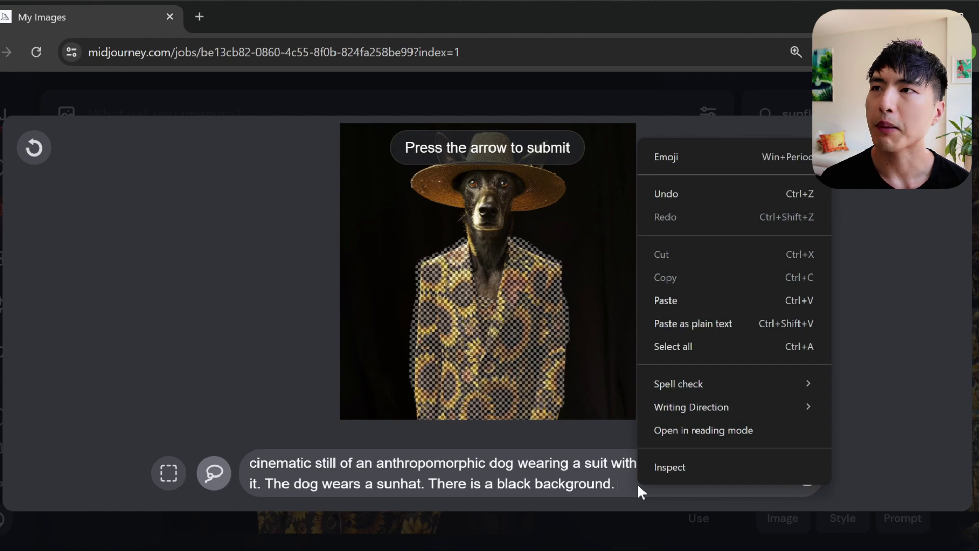
pyautogui.click(637, 483)
pyautogui.write('https://cdn.midjourney.com/6fad0bee-2b8b-4613-ae26-66c40a020781/0_0.png')
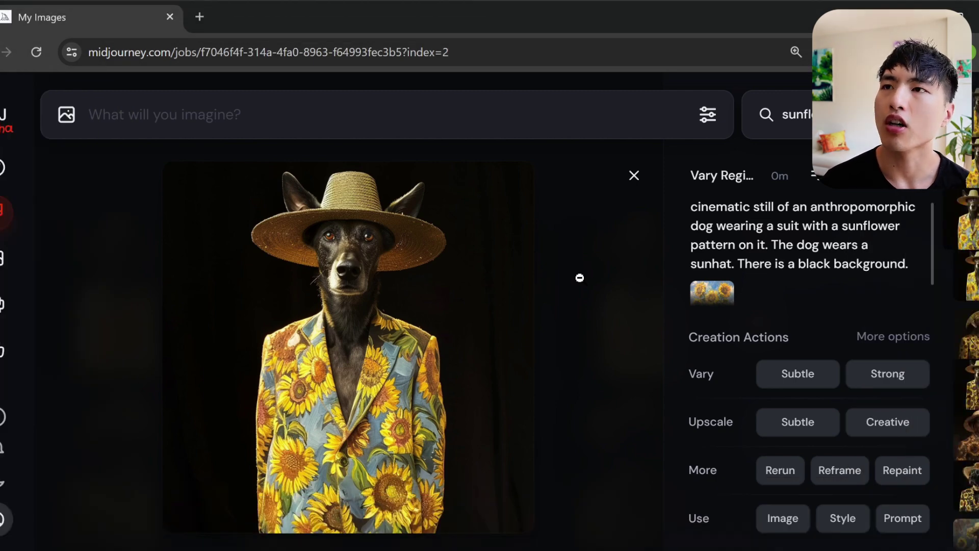
pyautogui.press('Right')
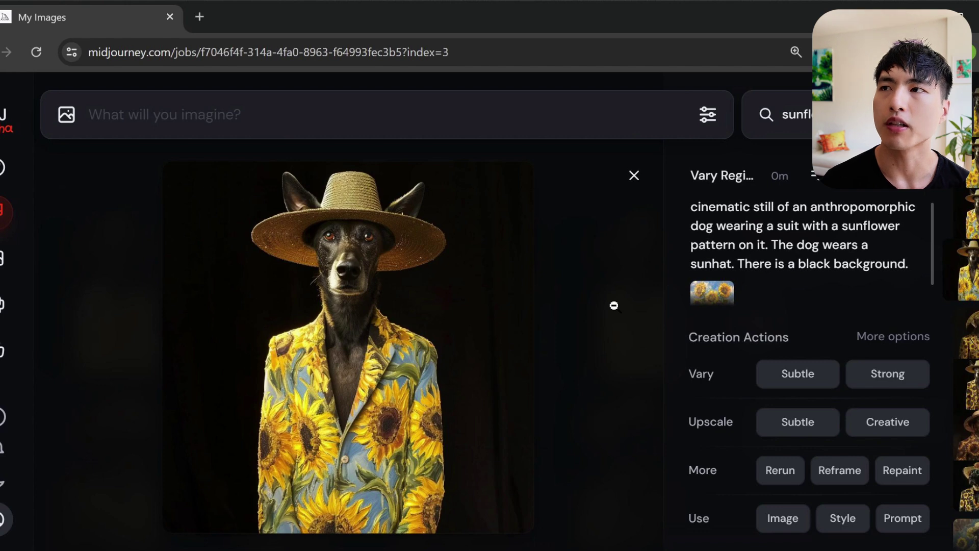
pyautogui.press('Left')
pyautogui.press('Left')
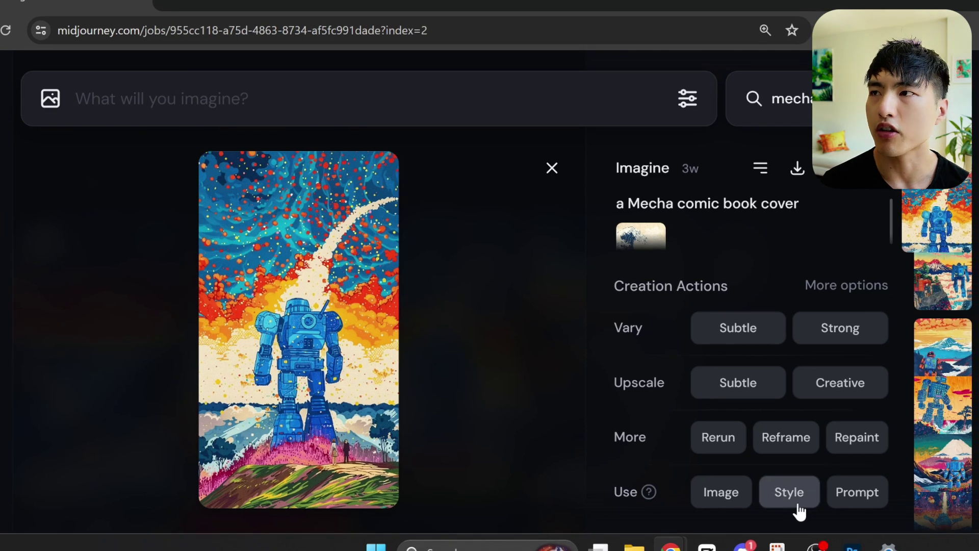
# Generate 'the eiffel tower' images styled after the Mecha comic book cover
pyautogui.click(790, 495)
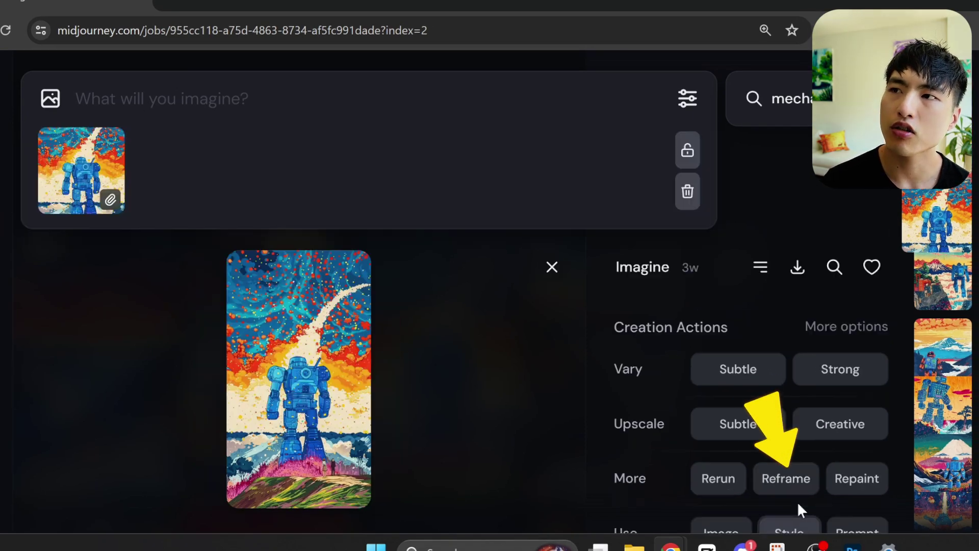
pyautogui.click(360, 104)
pyautogui.write('the eiffel tower')
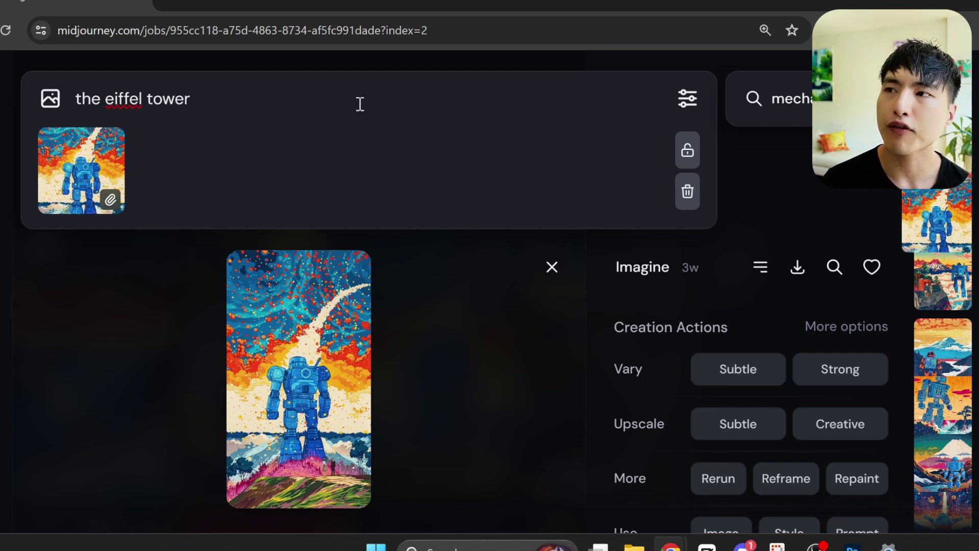
pyautogui.press('Return')
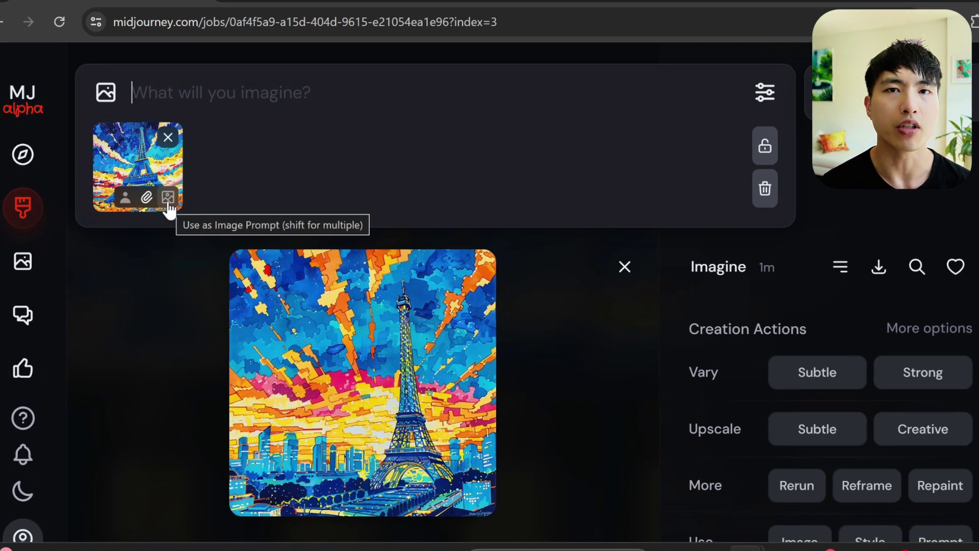
# Switch the attached Eiffel image from image prompt to style reference, then to character reference
pyautogui.click(169, 203)
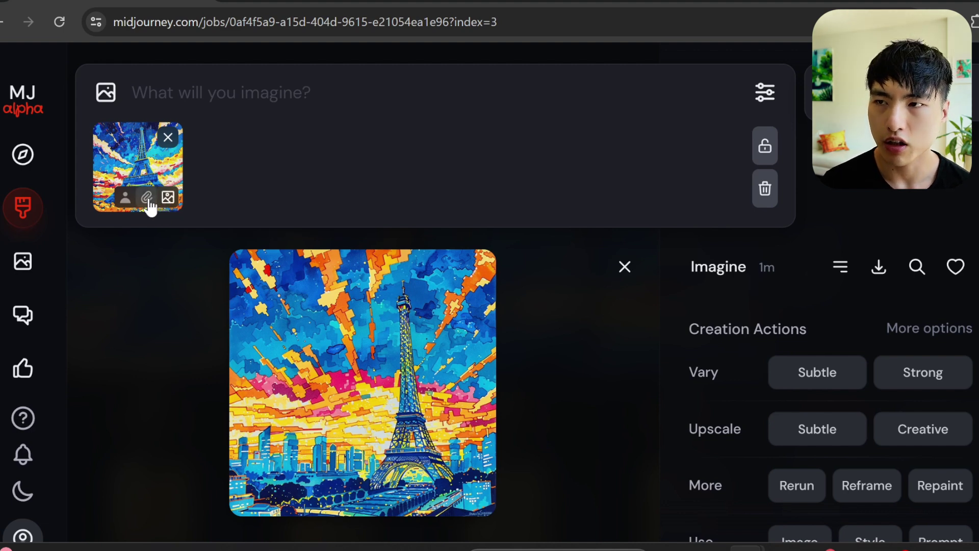
pyautogui.click(148, 200)
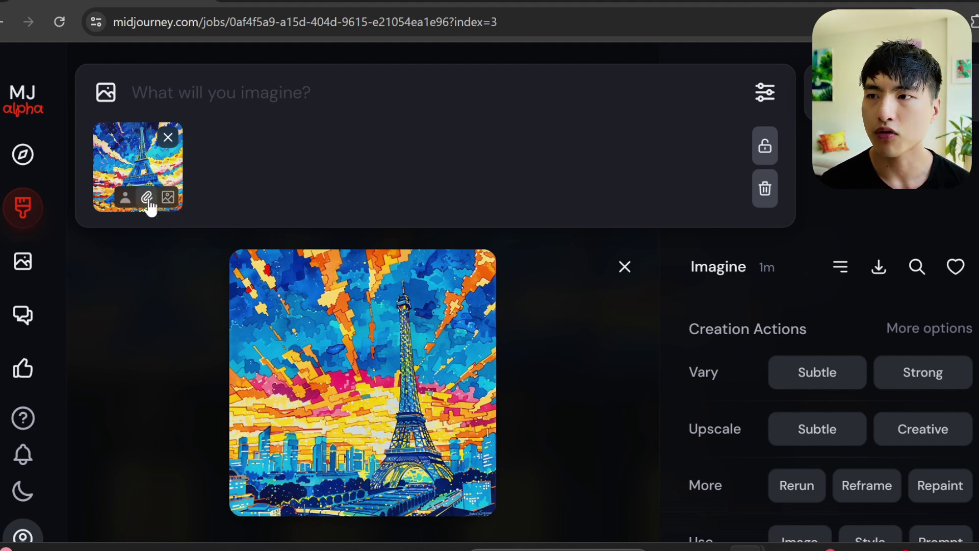
pyautogui.click(122, 204)
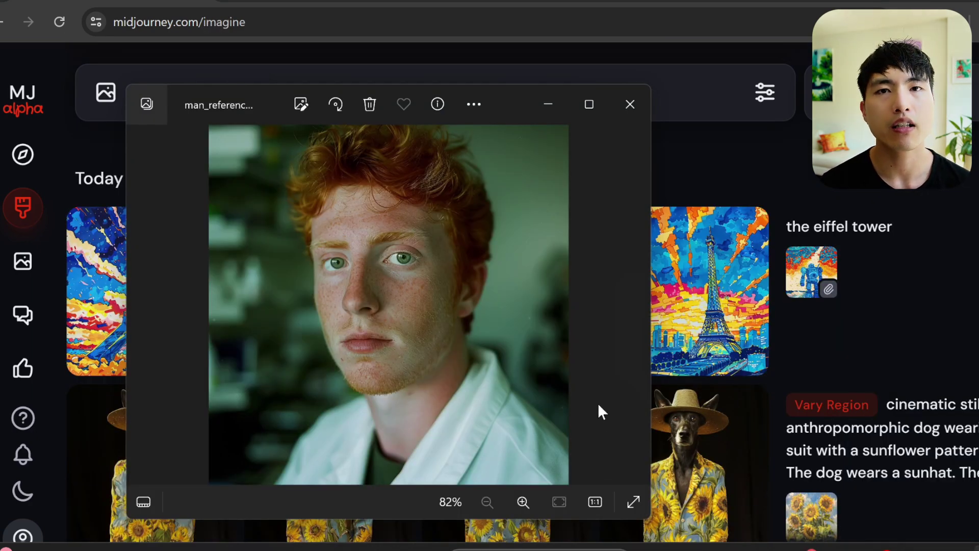
# Generate 'photo of a man, behind him are the pyramids at night time' using the red-haired man's portrait as character reference
pyautogui.click(546, 120)
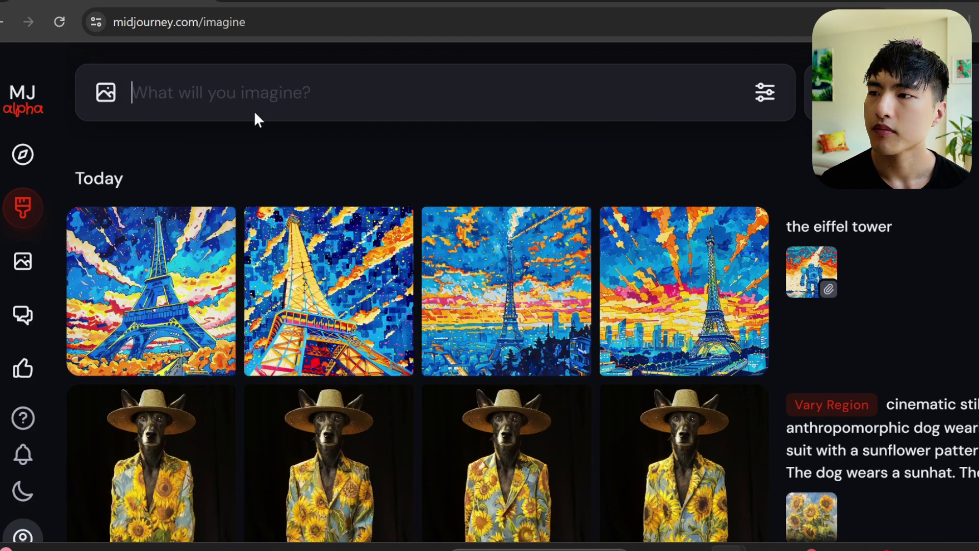
pyautogui.click(103, 106)
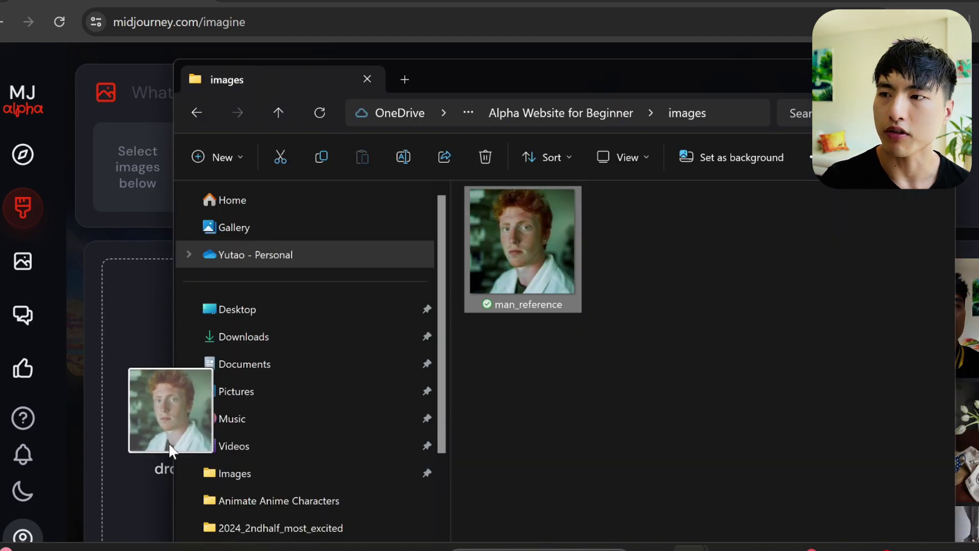
pyautogui.moveTo(168, 442); pyautogui.dragTo(134, 439)
pyautogui.moveTo(131, 202)
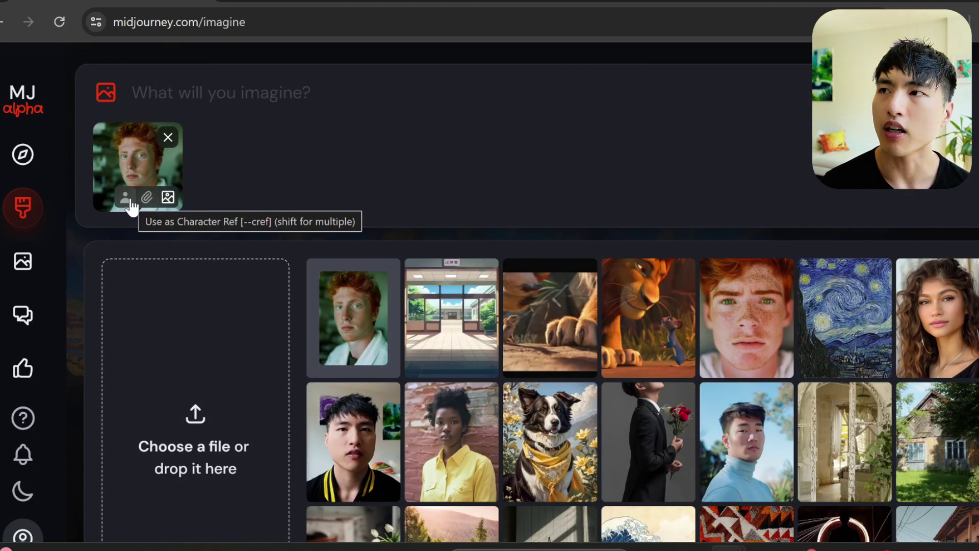
pyautogui.click(125, 198)
pyautogui.write('photo of a man, behind him are the pyramids at night time. Shot on a polaroid camera')
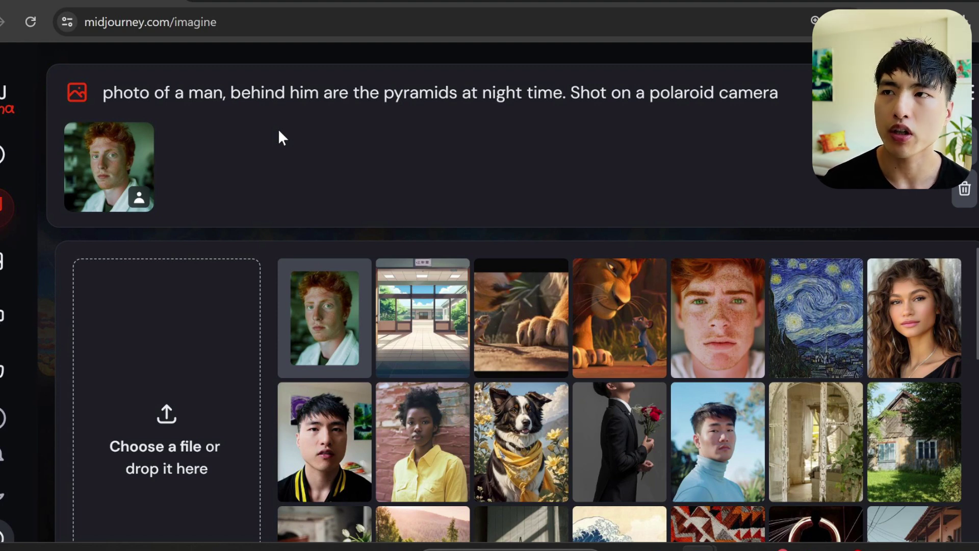
pyautogui.press('Return')
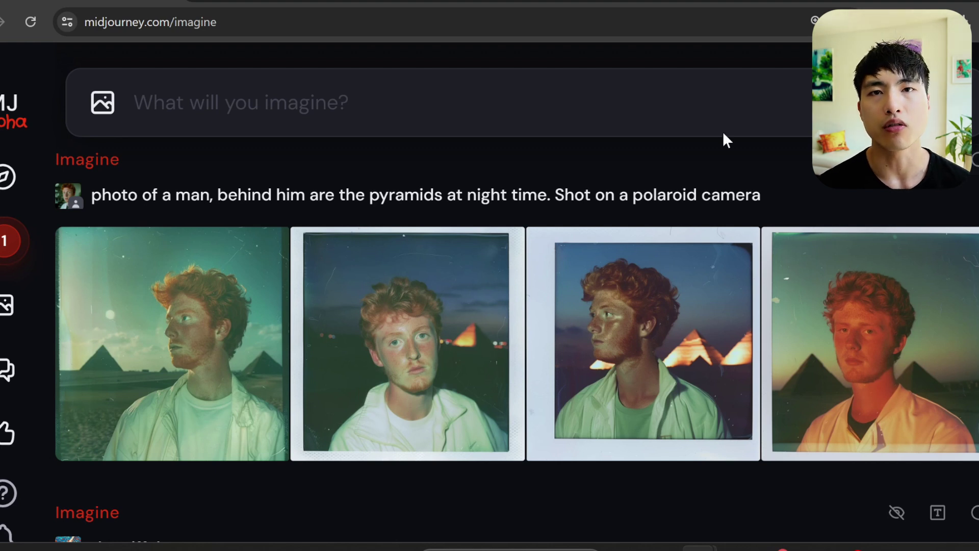
# Save the second pyramids polaroid image to the computer via Share & Save
pyautogui.rightClick(360, 228)
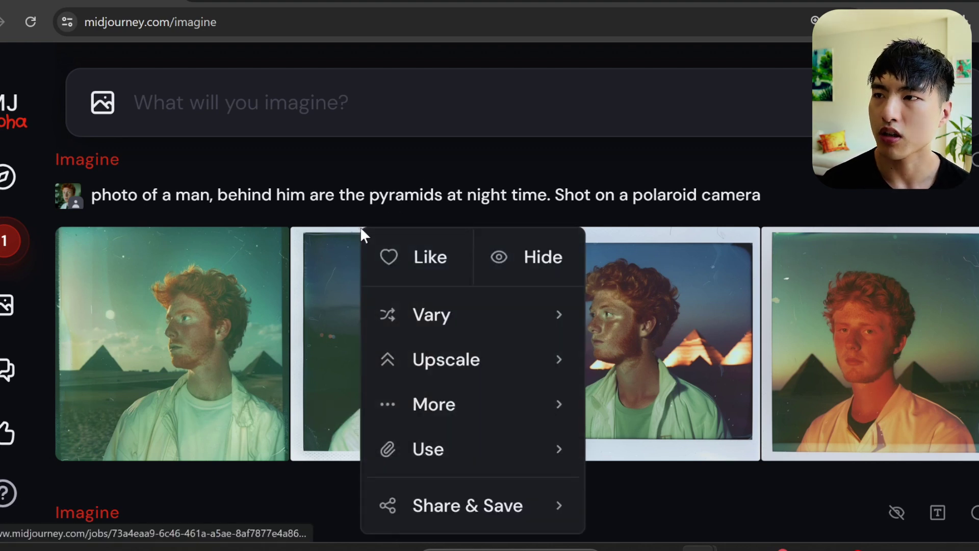
pyautogui.moveTo(503, 350)
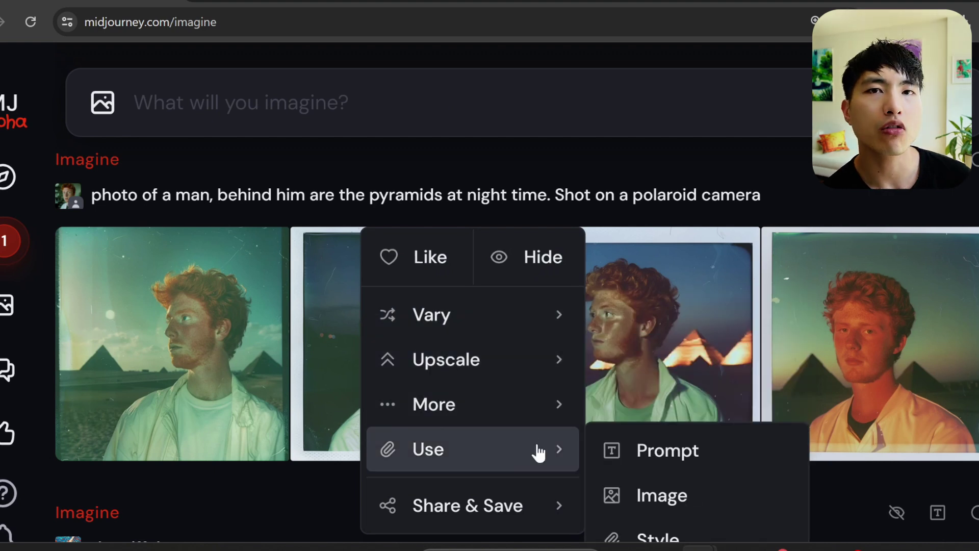
pyautogui.moveTo(537, 502)
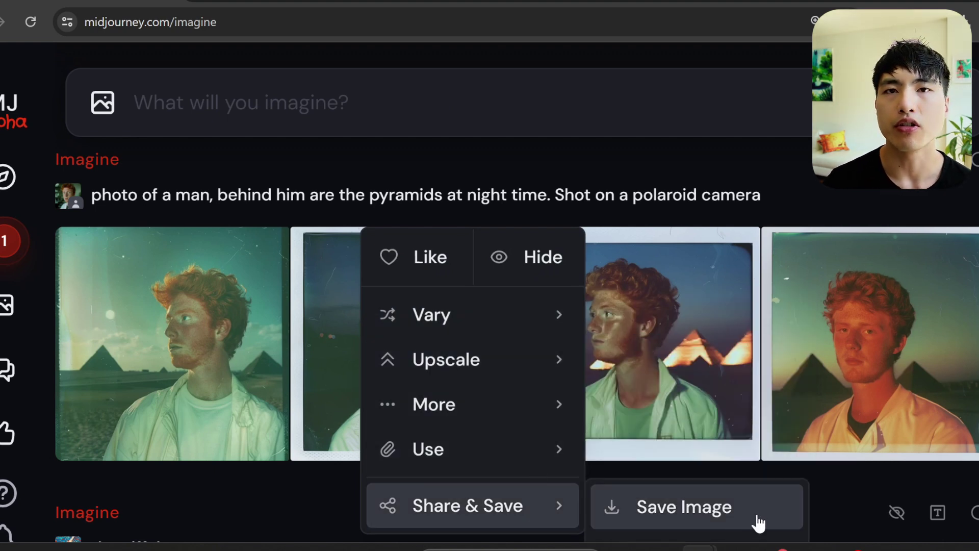
pyautogui.click(759, 522)
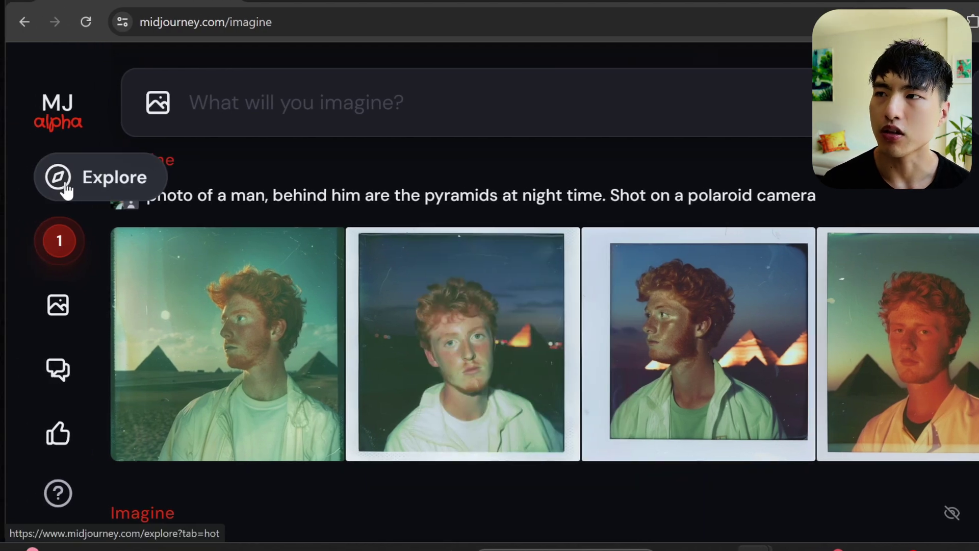
# On Explore, open the broccoli character image and reuse its prompt plus the image as a style reference
pyautogui.click(67, 191)
pyautogui.scroll(-6, 549, 125)
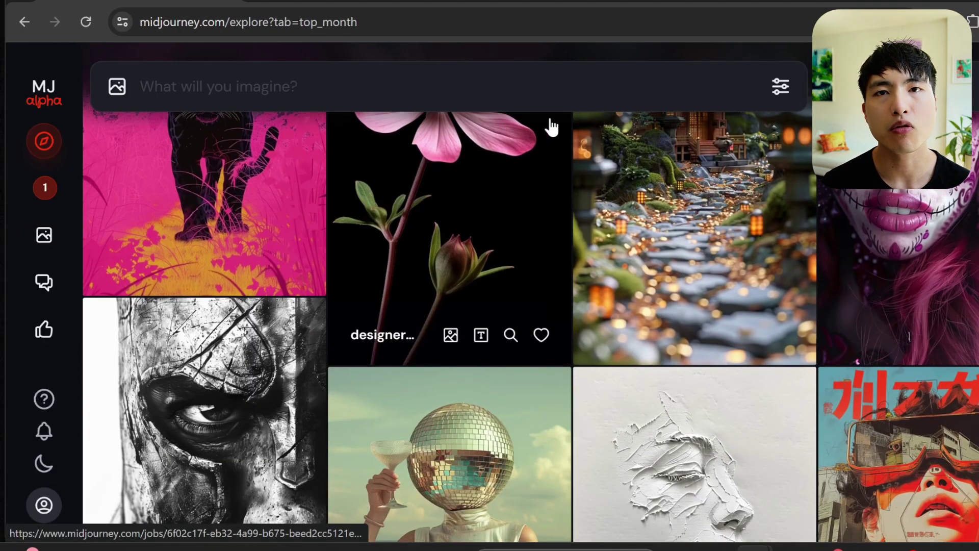
pyautogui.scroll(-12, 551, 127)
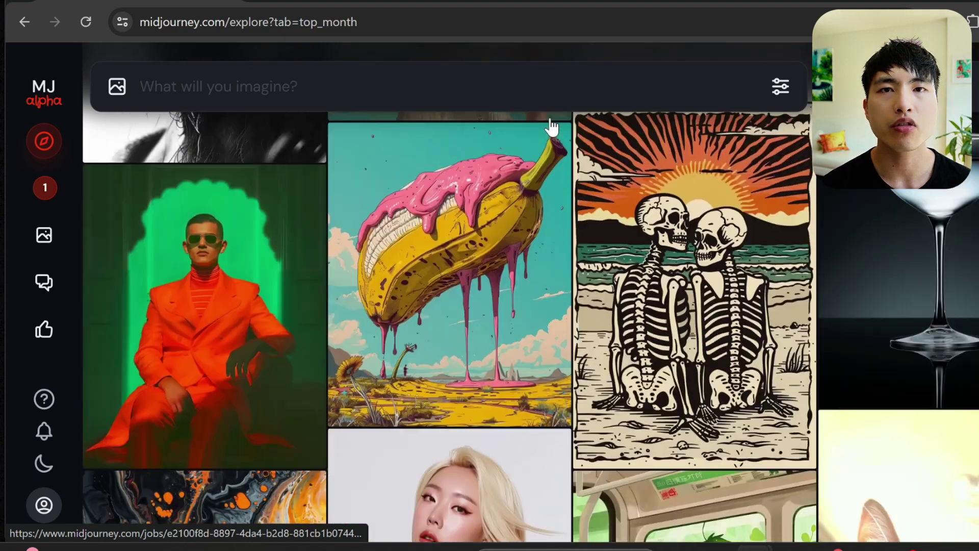
pyautogui.scroll(-6, 551, 126)
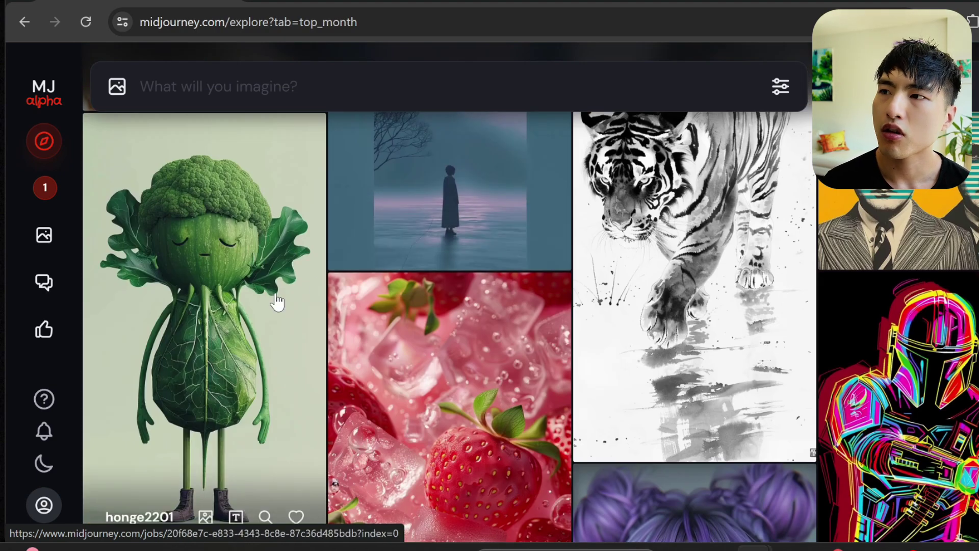
pyautogui.click(277, 303)
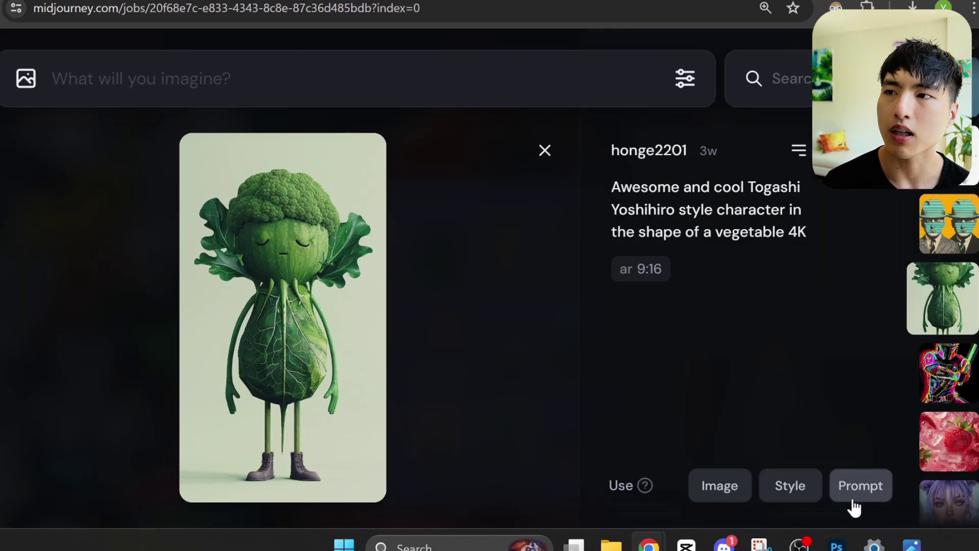
pyautogui.click(854, 504)
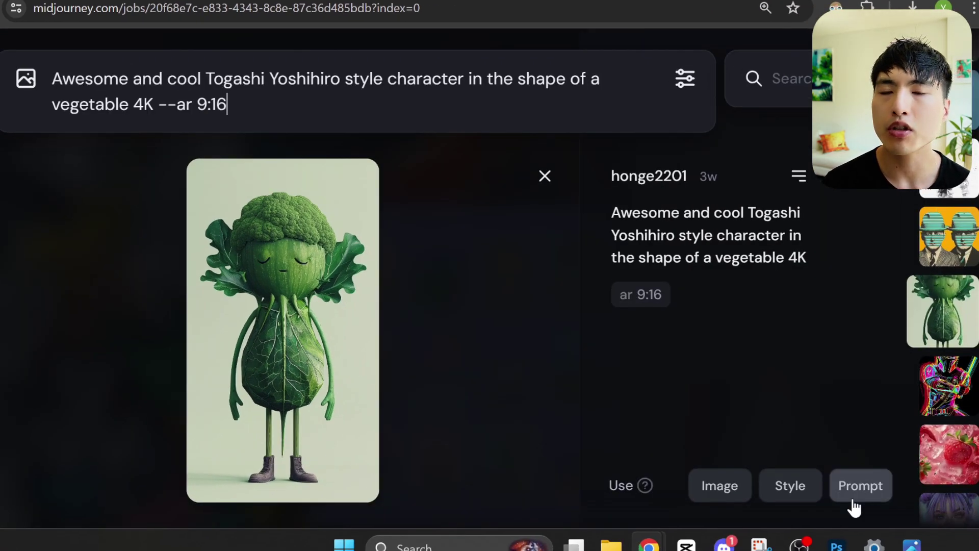
pyautogui.click(794, 496)
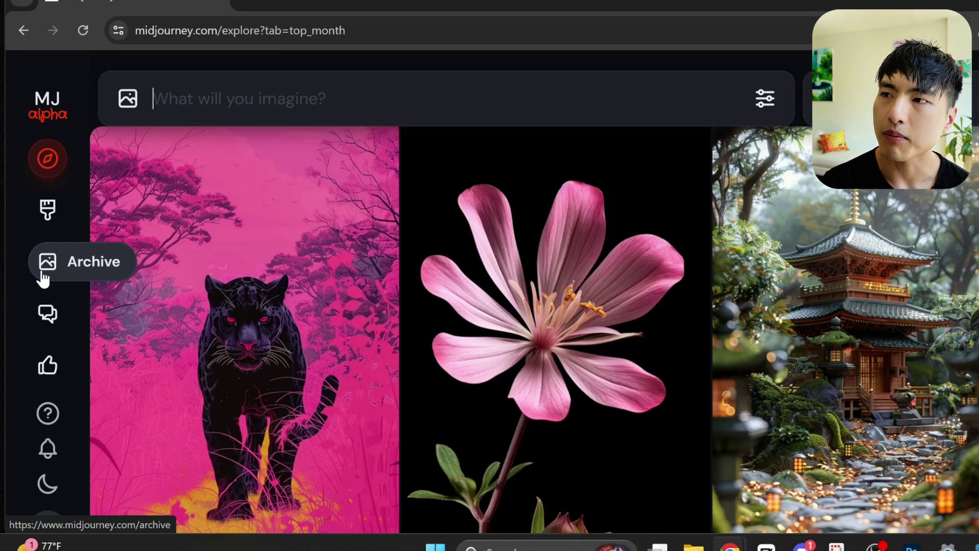
# Filter the Archive to portrait images and set the thumbnail size to Medium
pyautogui.click(43, 279)
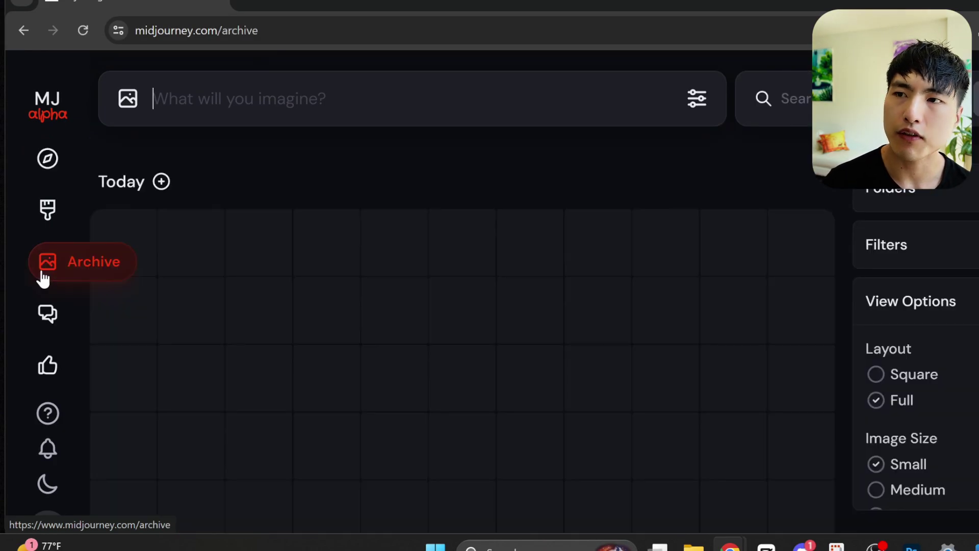
pyautogui.click(908, 245)
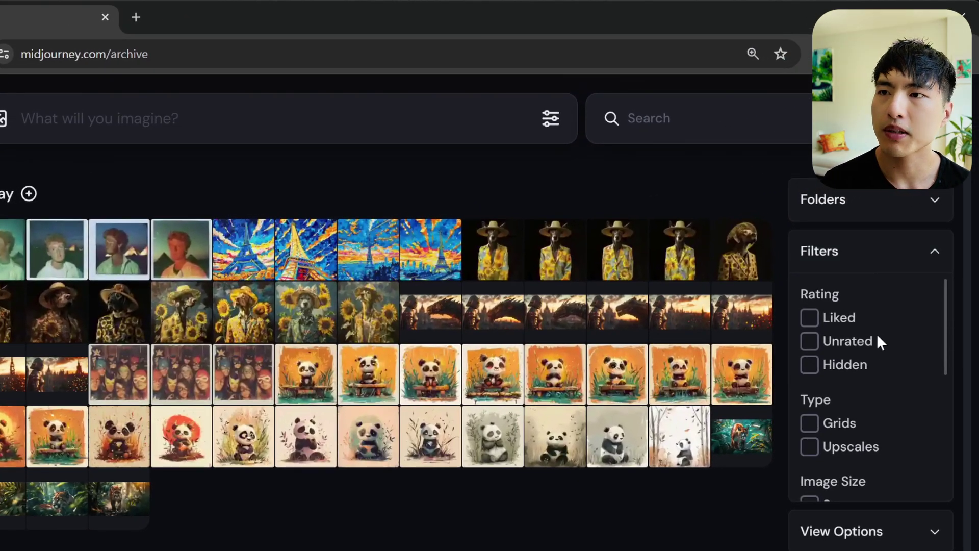
pyautogui.scroll(-2, 877, 334)
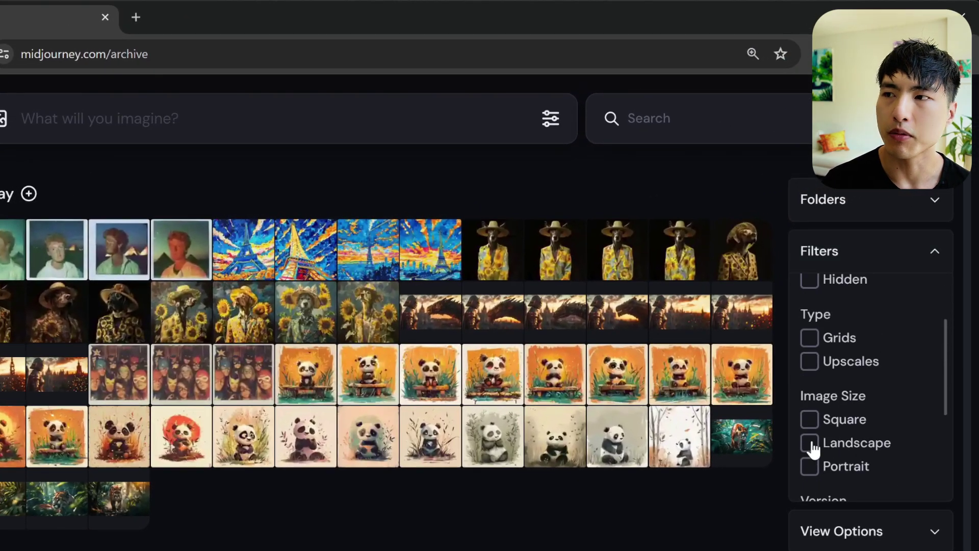
pyautogui.click(810, 444)
pyautogui.scroll(-15, 760, 445)
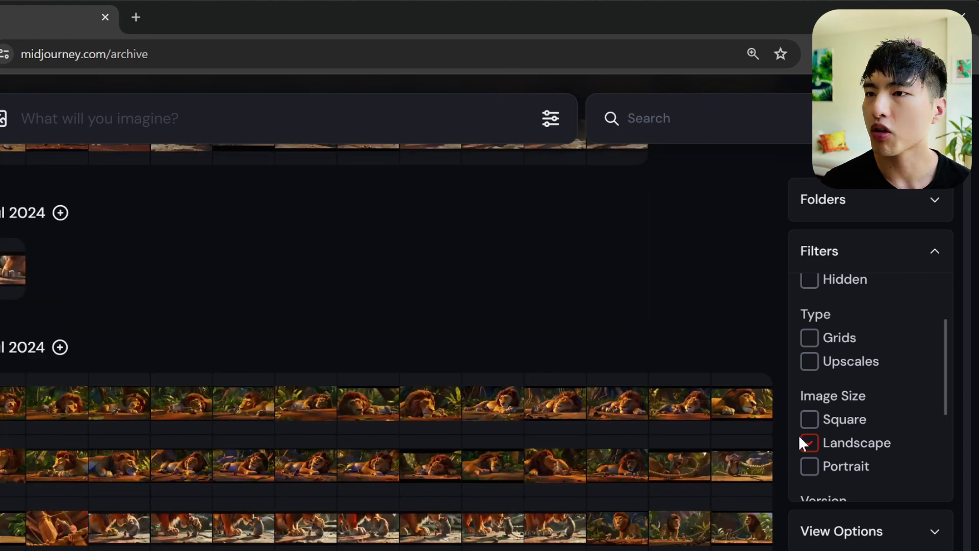
pyautogui.click(806, 442)
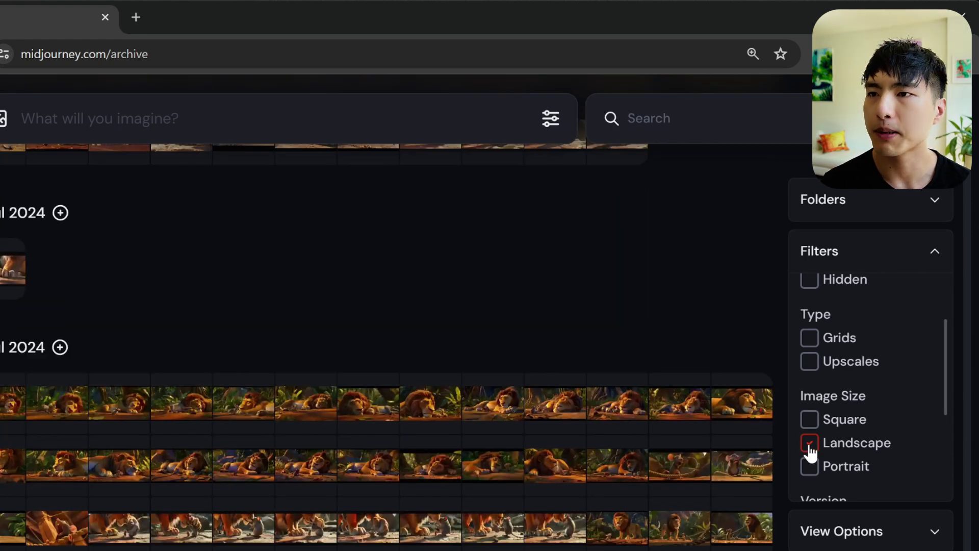
pyautogui.click(809, 468)
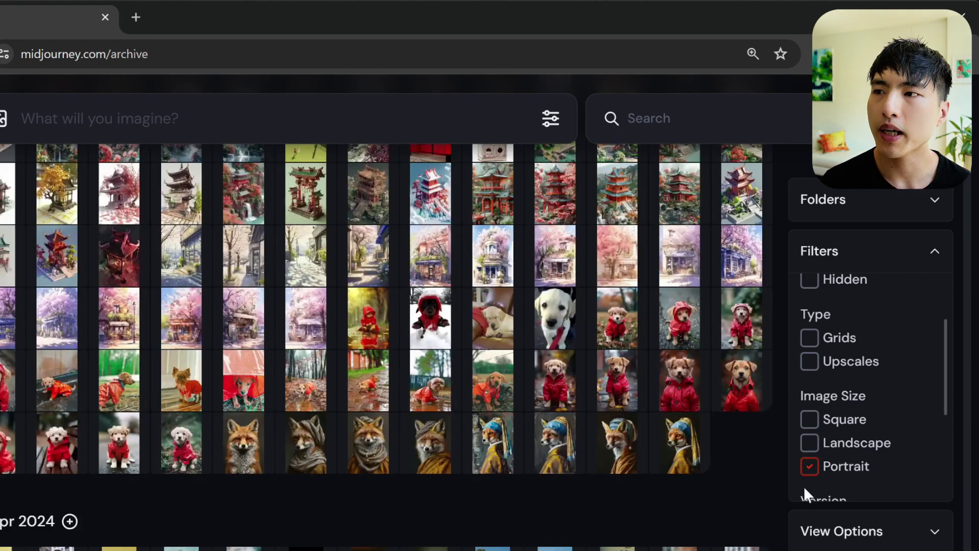
pyautogui.click(807, 533)
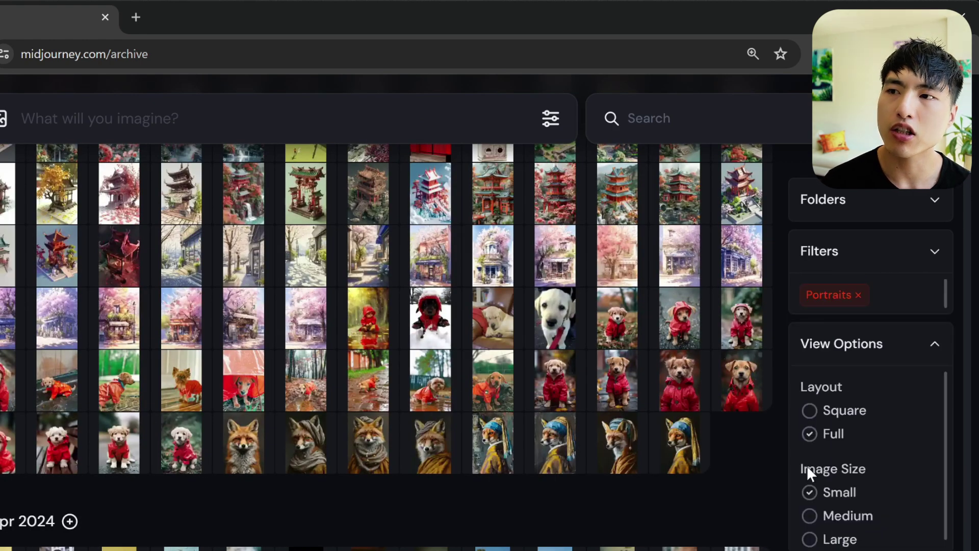
pyautogui.click(849, 510)
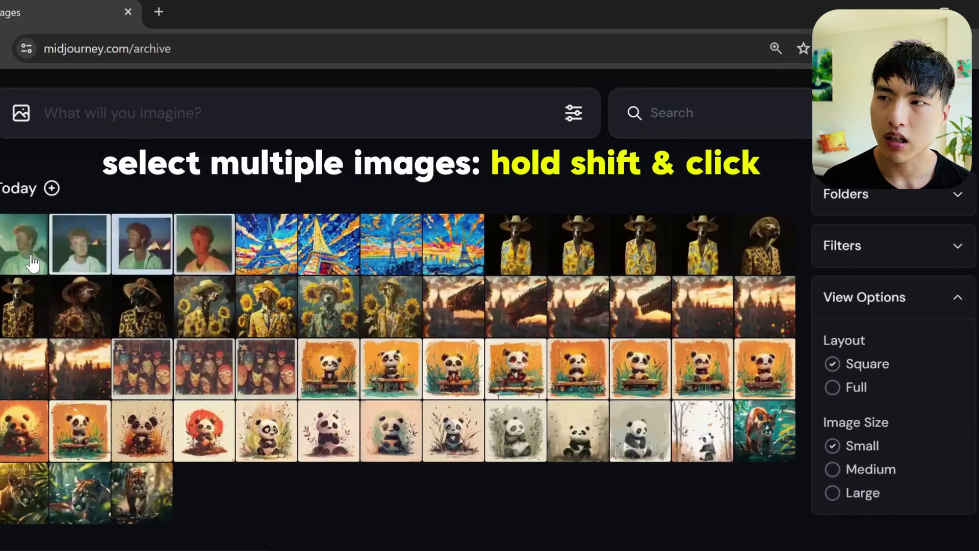
# Select six archive images, including an Eiffel tower, sunflower dog, dragon sunset, panda and tiger
pyautogui.click(72, 245)
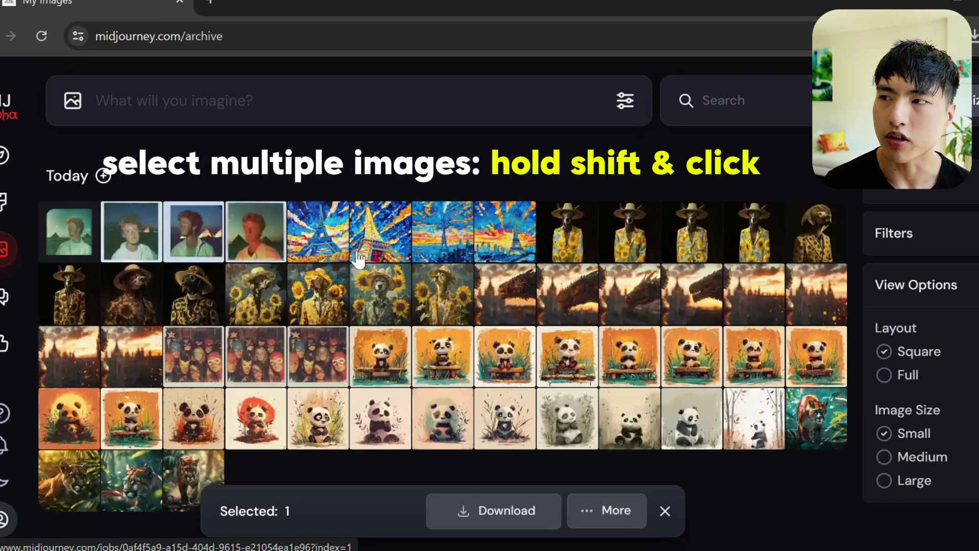
pyautogui.keyDown('shift'); pyautogui.click(329, 252); pyautogui.keyUp('shift')
pyautogui.keyDown('shift'); pyautogui.click(380, 294); pyautogui.keyUp('shift')
pyautogui.keyDown('shift'); pyautogui.click(630, 295); pyautogui.keyUp('shift')
pyautogui.keyDown('shift'); pyautogui.click(567, 356); pyautogui.keyUp('shift')
pyautogui.keyDown('shift'); pyautogui.click(119, 481); pyautogui.keyUp('shift')
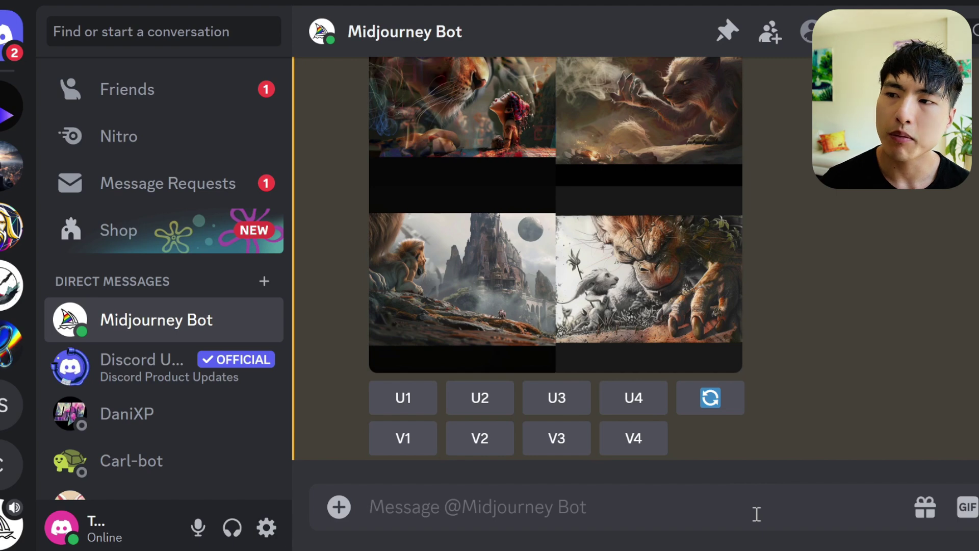
# Send /info to the Midjourney Bot to get subscription and lifetime usage stats
pyautogui.write('/info')
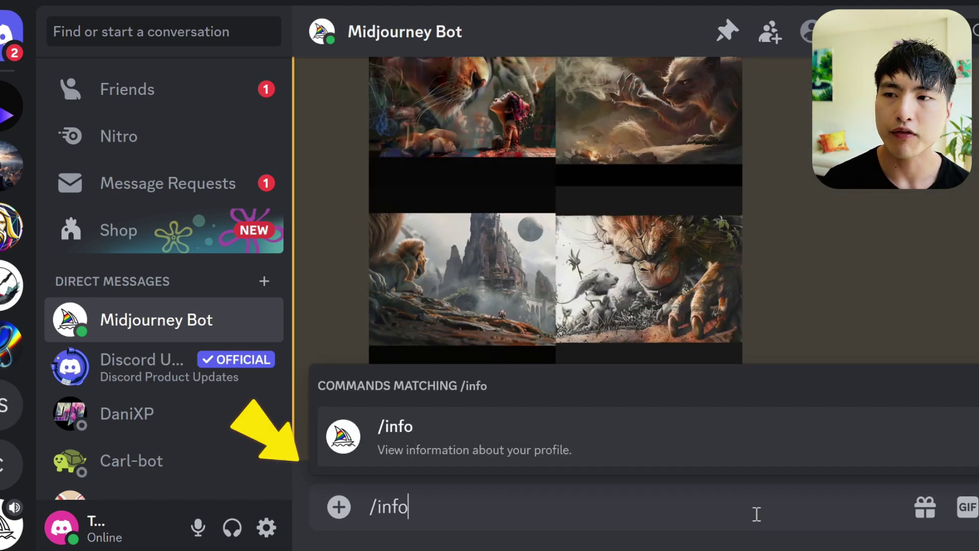
pyautogui.press('Return')
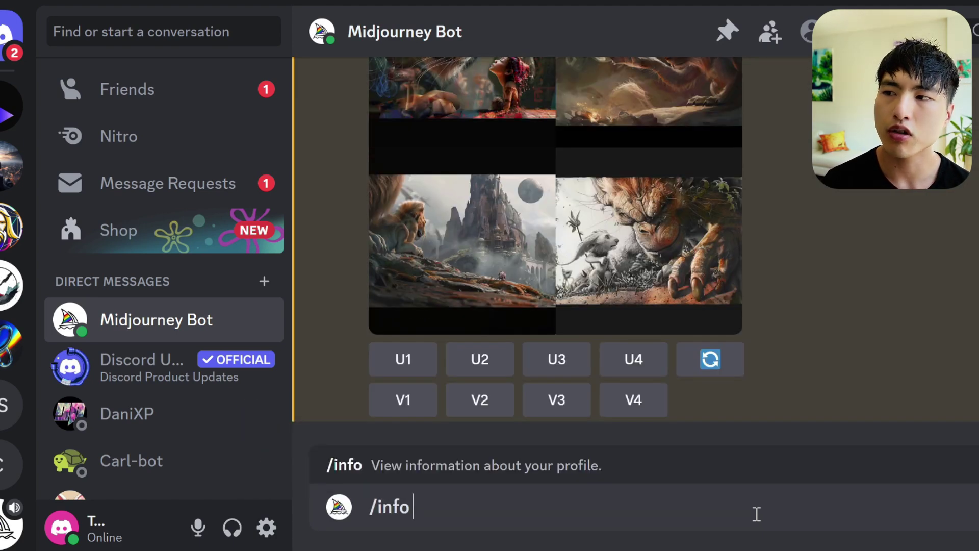
pyautogui.press('Return')
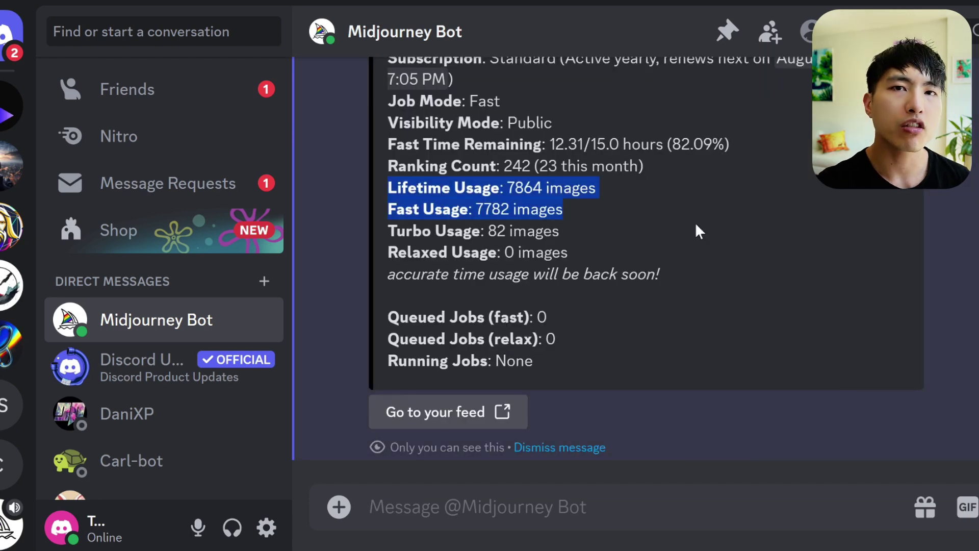